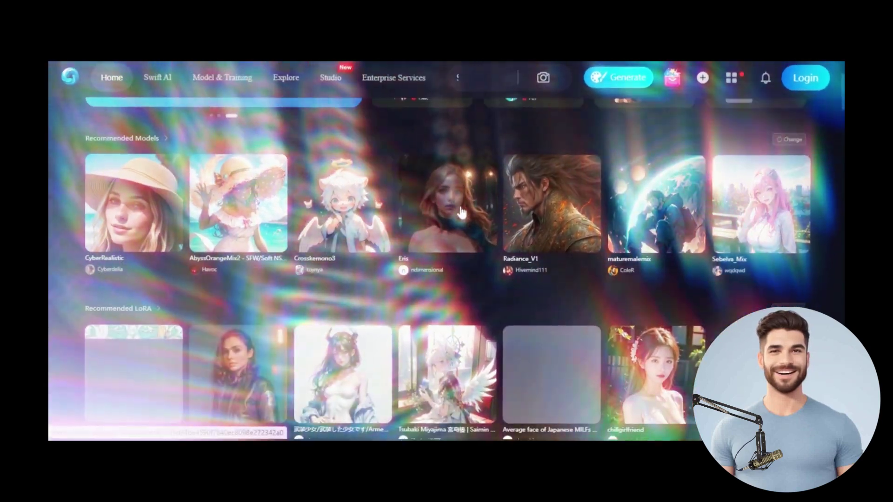
scroll(461, 212, "down", 4)
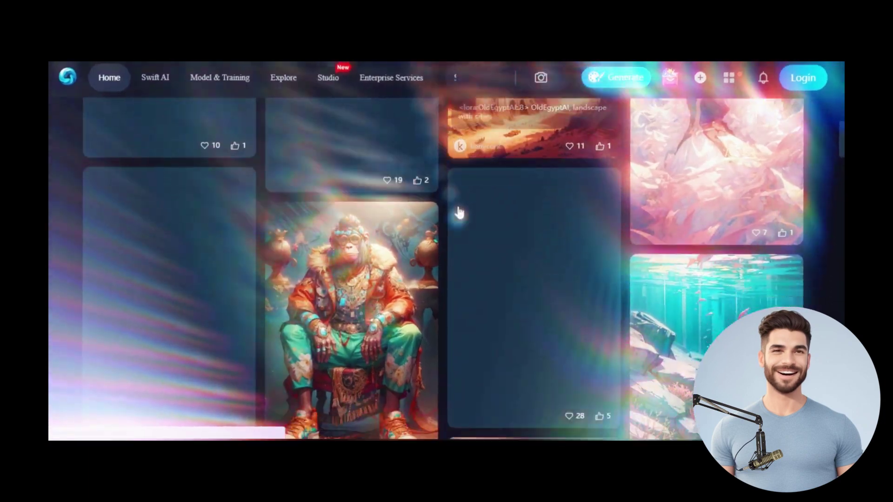
Step: Log in to SeaArt with a Google account and open the Generate workspace
scroll(460, 212, "up", 1)
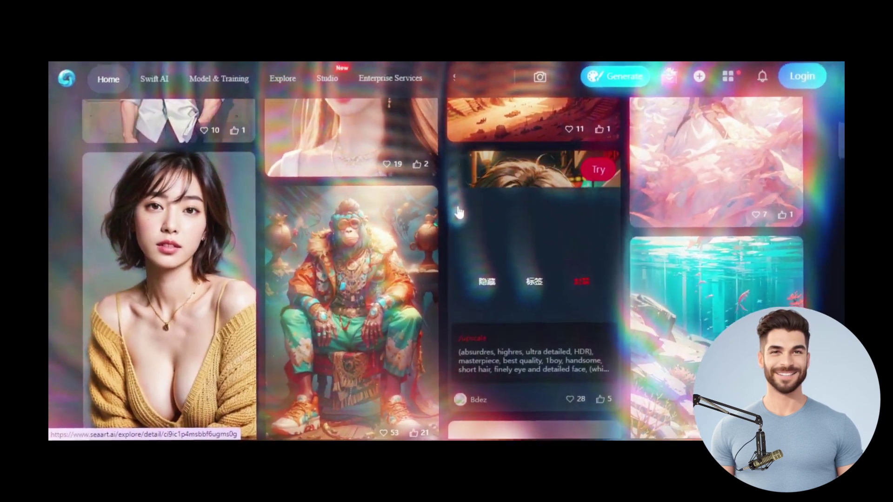
scroll(460, 212, "up", 6)
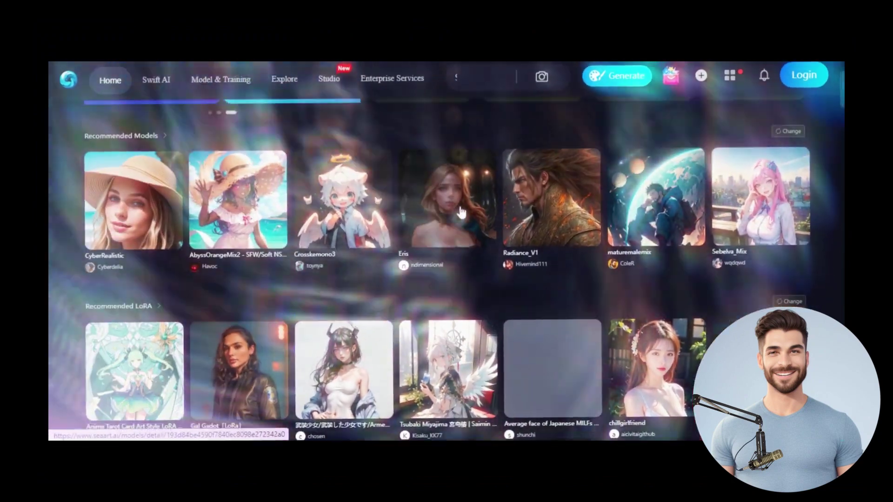
scroll(458, 213, "up", 4)
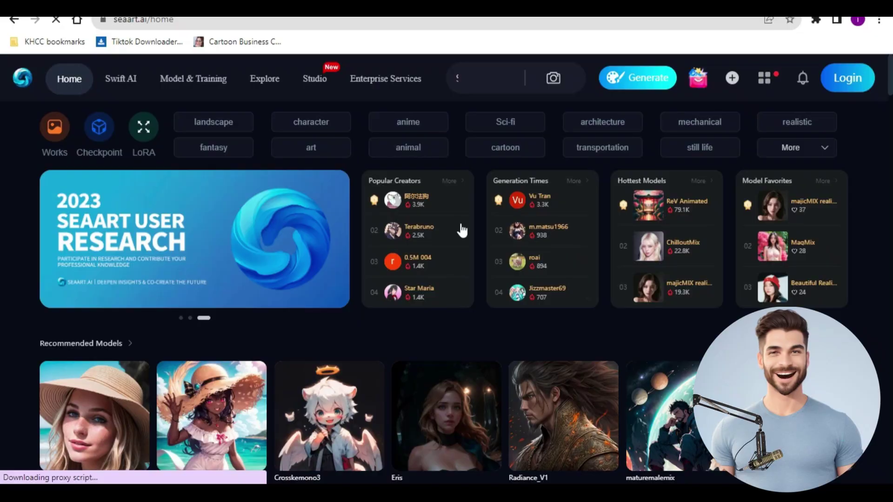
left_click(851, 75)
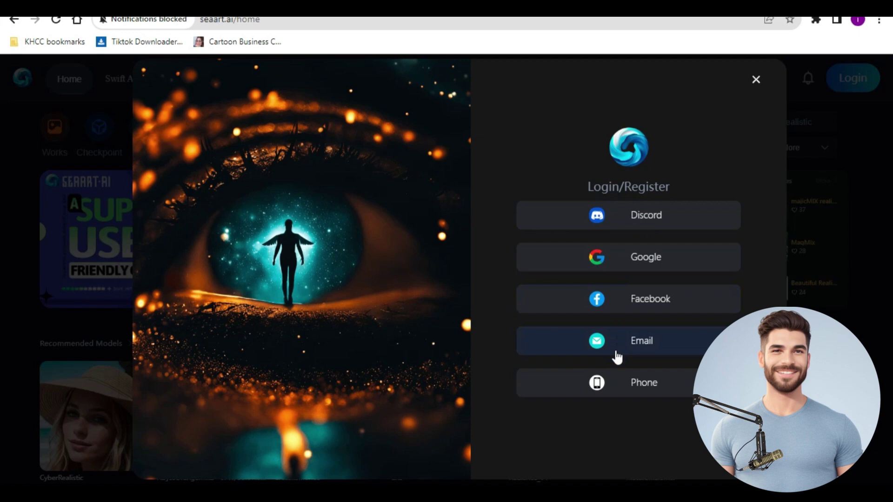
left_click(598, 259)
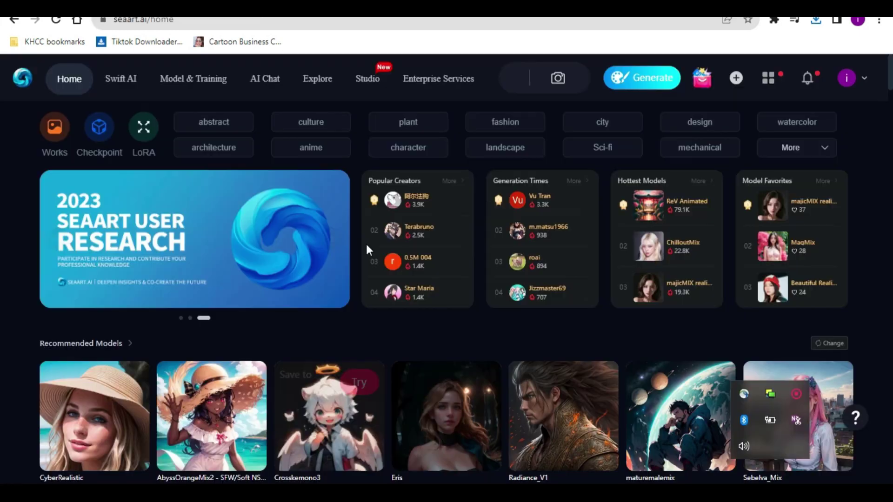
left_click(643, 87)
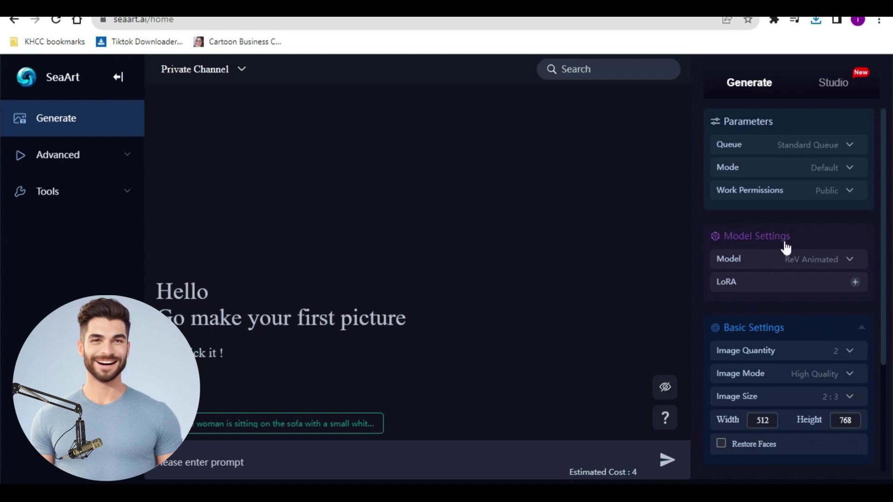
Step: Expand the sidebar's Advanced section to reveal Img2Img and ControlNet
scroll(785, 247, "down", 3)
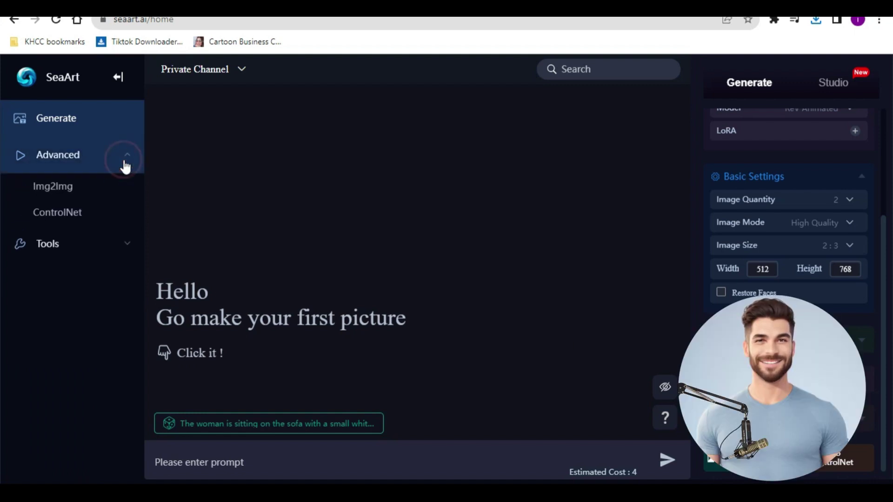
left_click(103, 168)
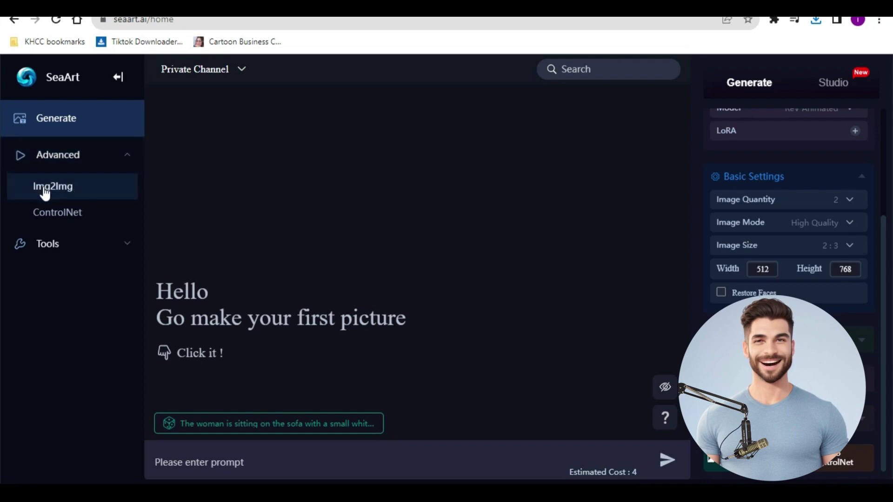
Step: Switch to Img2Img and upload bgirl.JPG as the source image
left_click(45, 192)
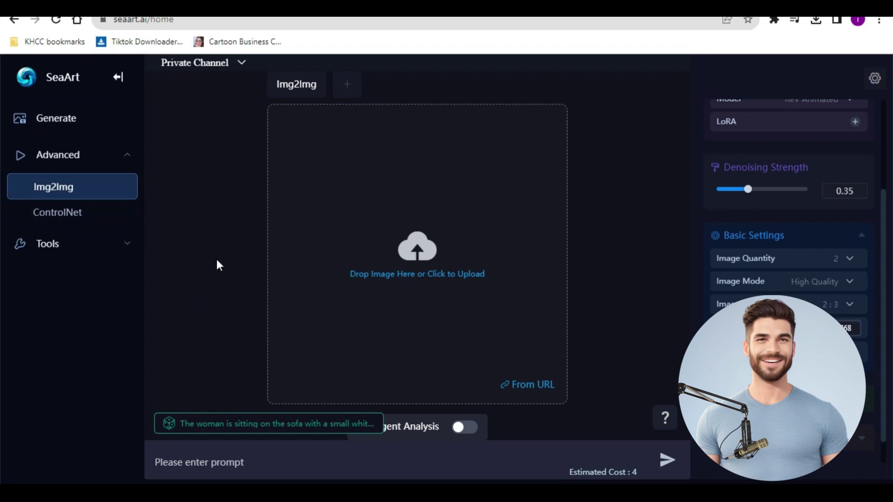
left_click(424, 249)
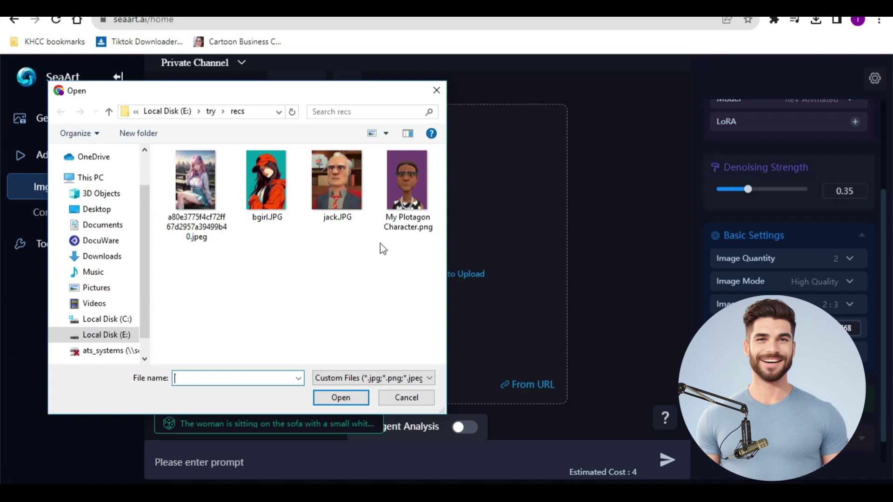
left_click(259, 174)
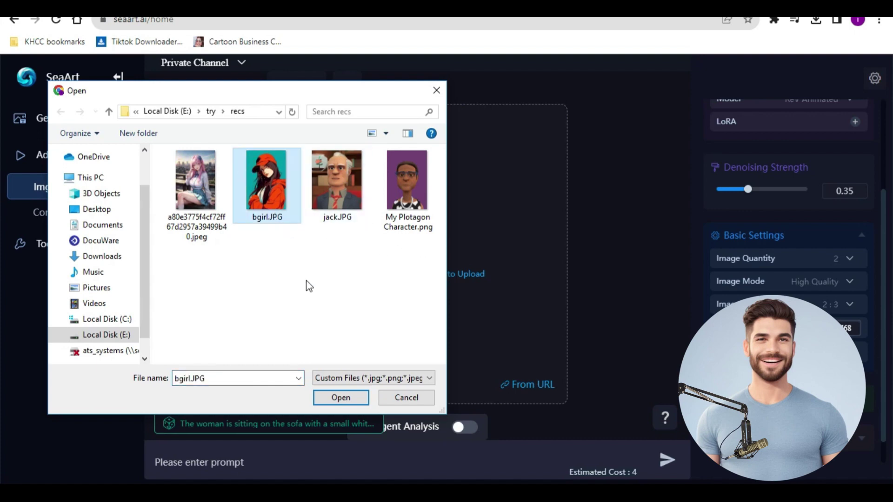
left_click(339, 397)
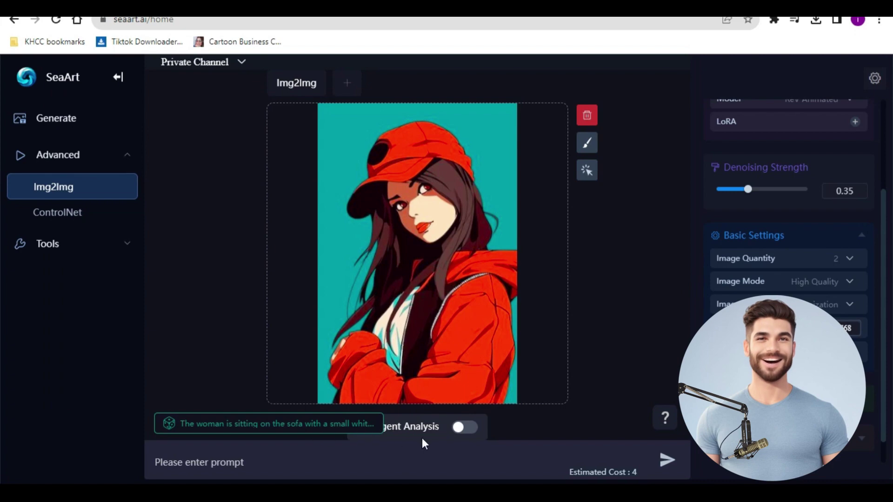
Step: Run Agent Analysis, then replace the prompt with 'Girl with long brown hair, orange jacket and orange hat, wearing a white shirt'
left_click(461, 426)
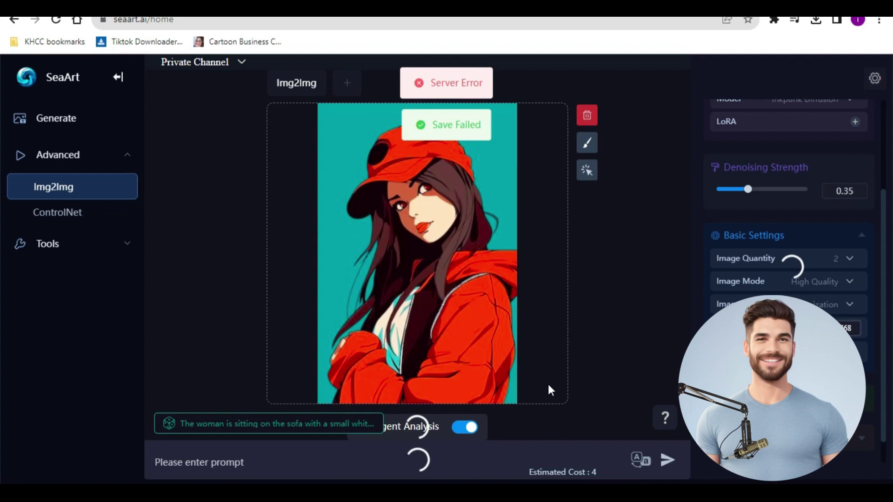
scroll(547, 389, "down", 1)
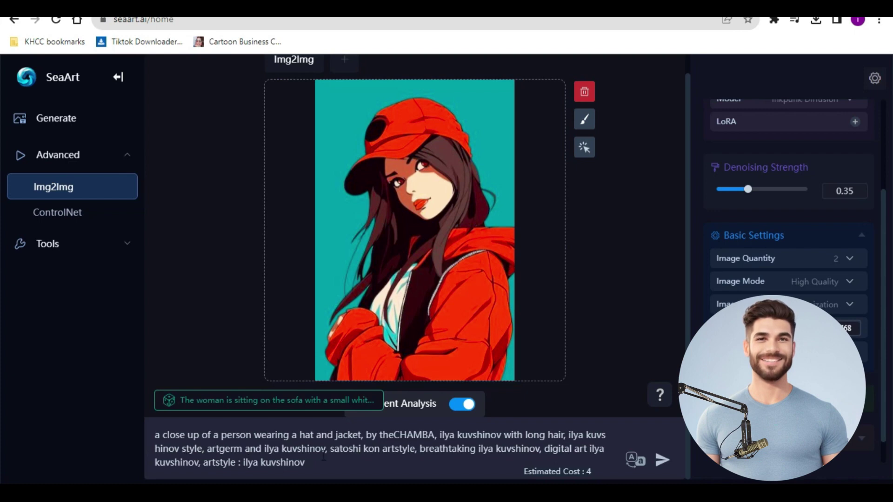
key("ctrl+a")
type("Girl with long brown hair, orange jacket and orange hat, wearing a white shirt")
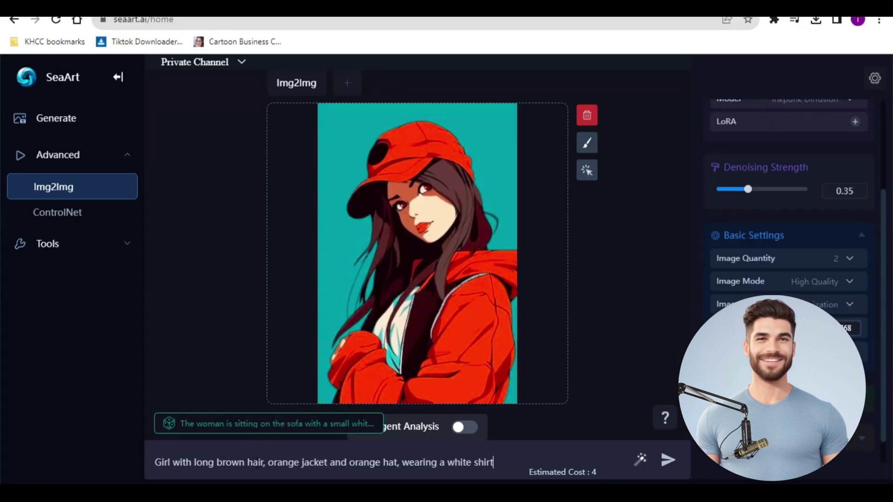
Step: Search the model library for 'henmix' and select henmix_real as the model
scroll(845, 229, "up", 3)
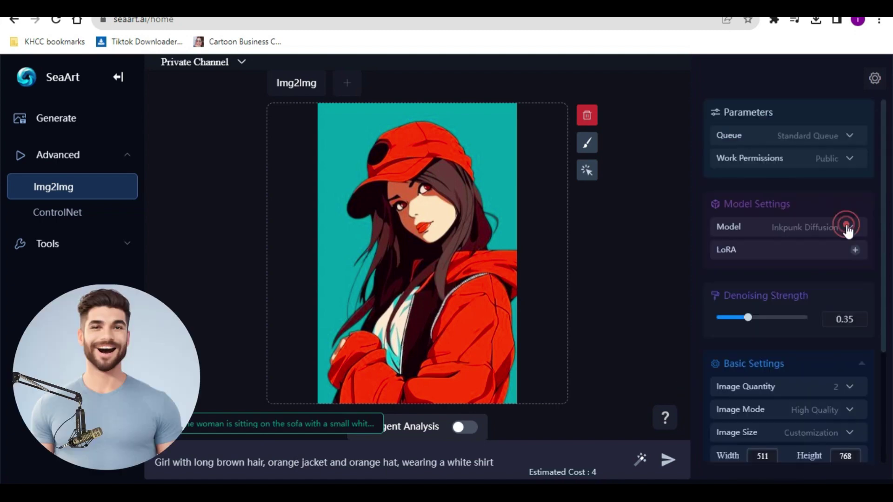
left_click(848, 228)
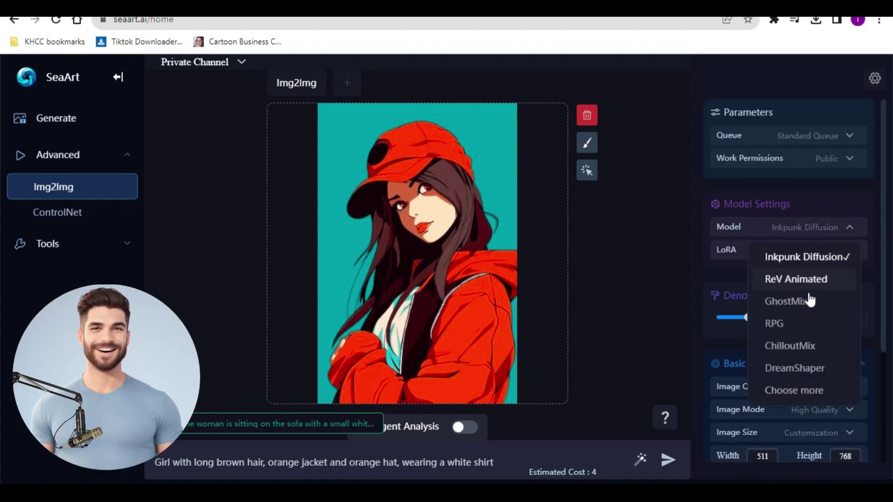
left_click(789, 392)
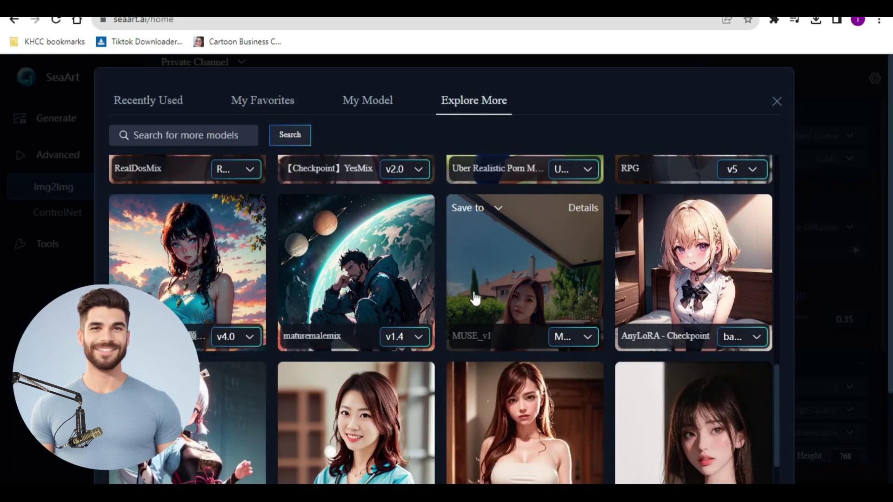
scroll(447, 295, "down", 6)
scroll(418, 279, "up", 4)
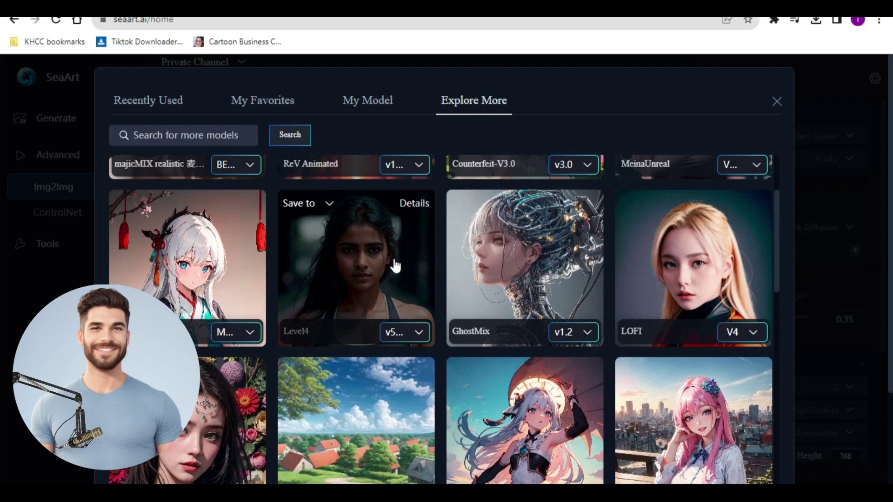
left_click(206, 136)
type("hen")
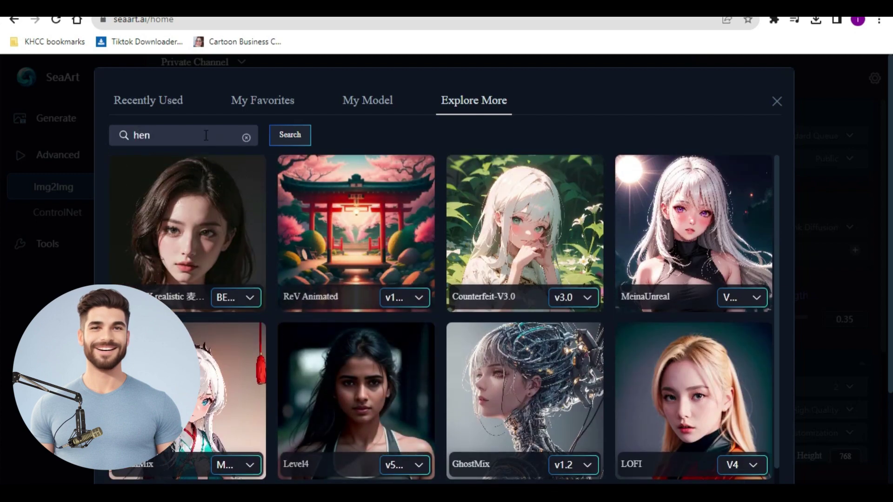
type("mix")
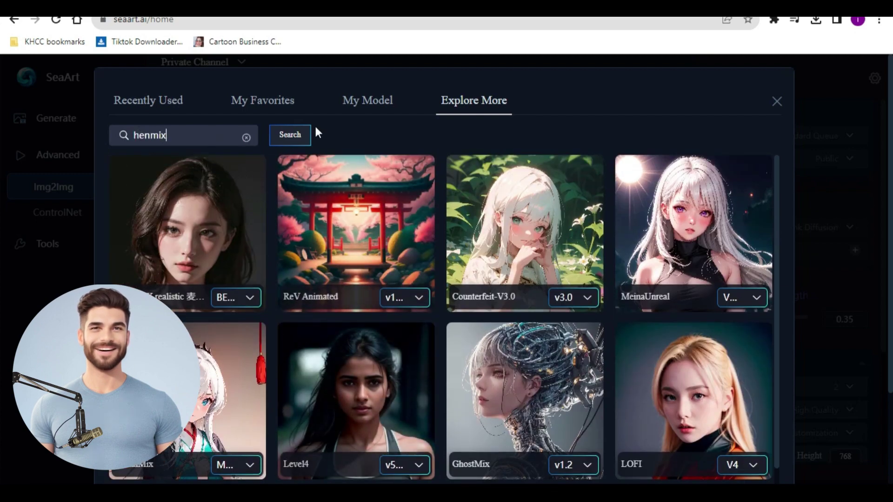
left_click(303, 136)
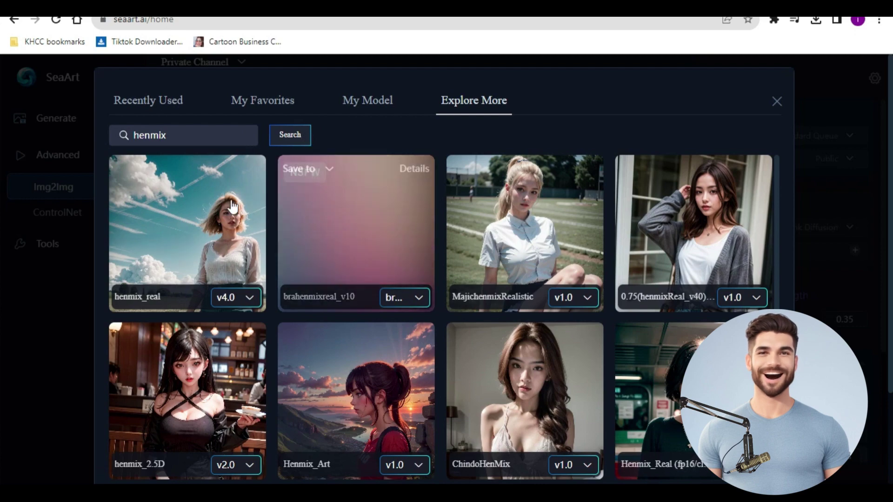
left_click(193, 232)
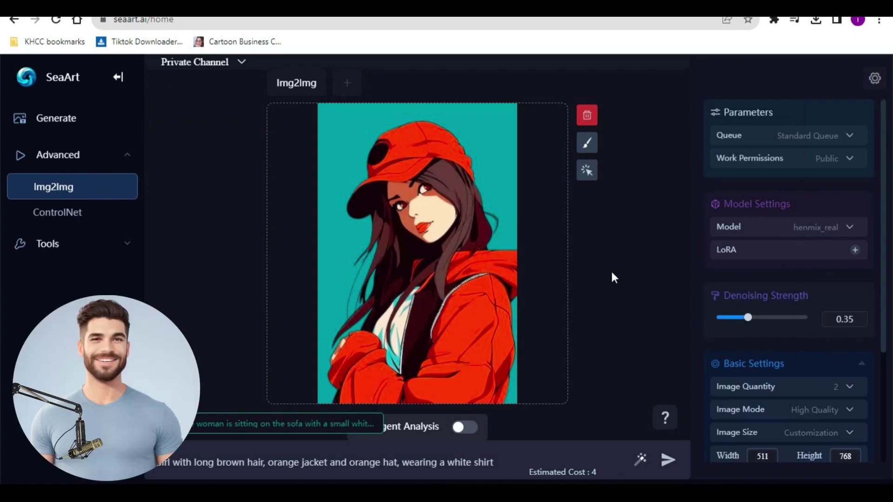
Step: Test denoising strength at 0.01 and 1, then set it to 0.46
scroll(762, 211, "down", 2)
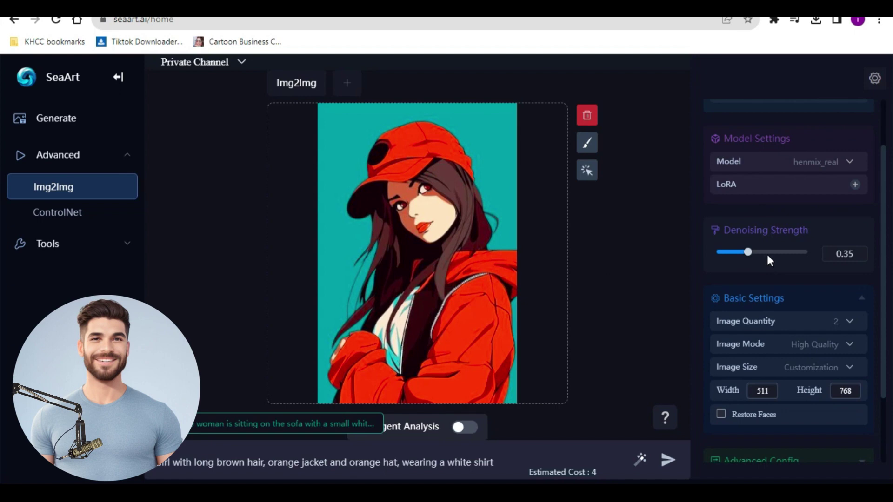
left_click_drag(747, 251, 704, 256)
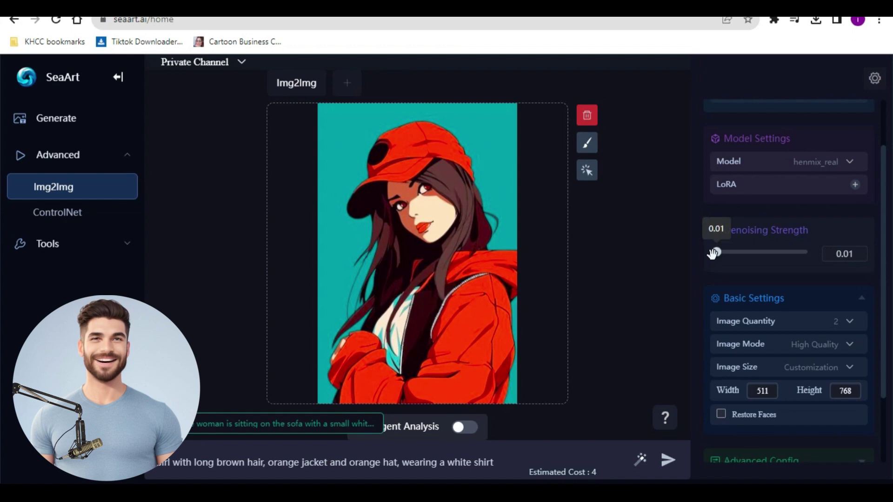
left_click(713, 254)
left_click_drag(725, 255, 790, 255)
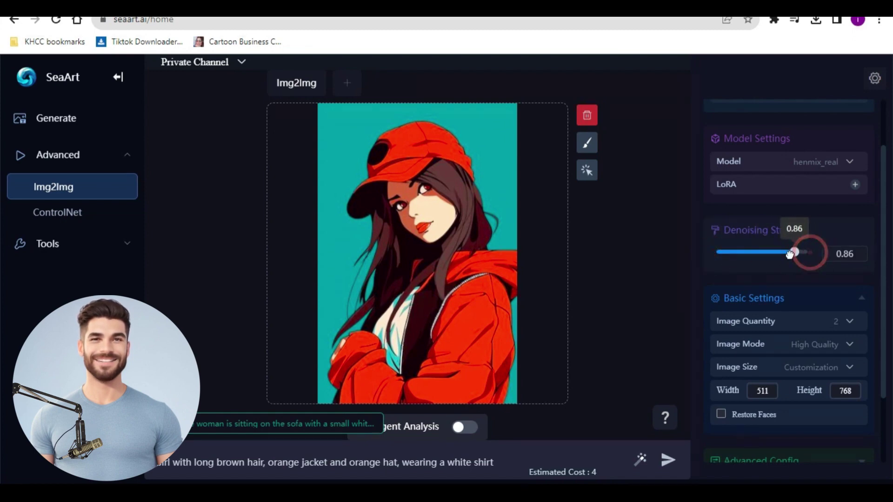
left_click_drag(789, 255, 759, 257)
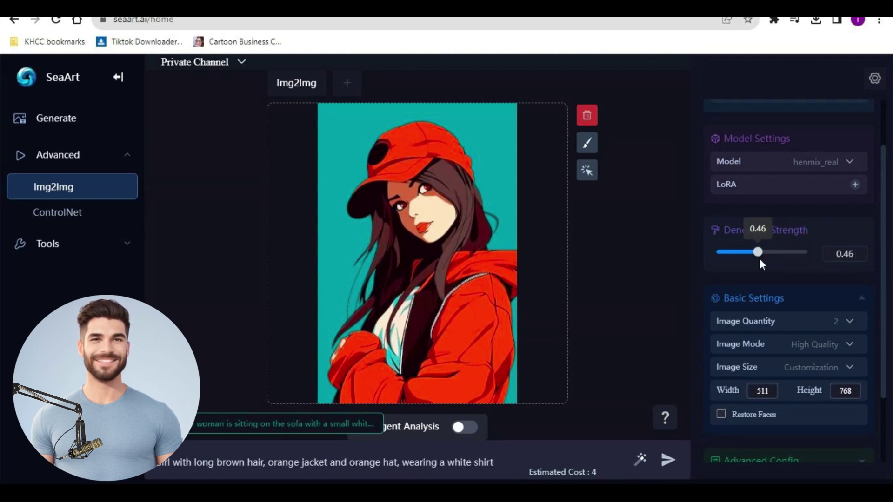
Step: Keep 2 images in High Quality mode and set the image size to 9:16 (431×768)
scroll(784, 280, "down", 2)
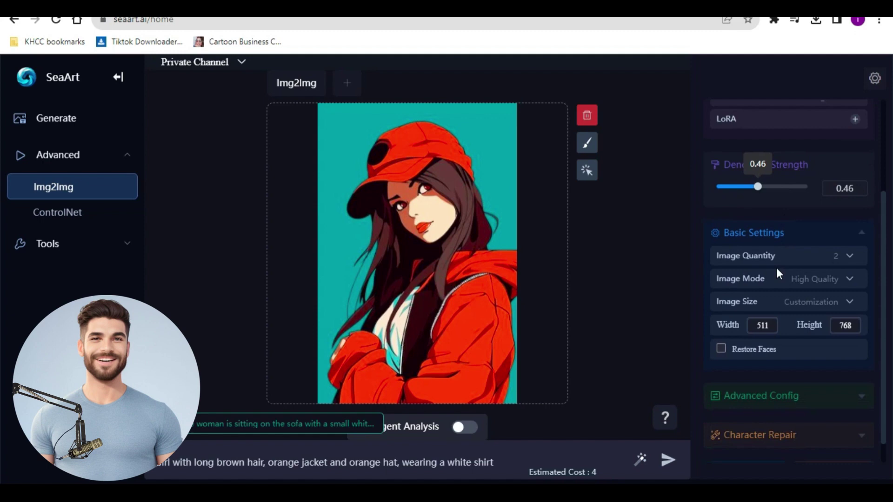
left_click(850, 257)
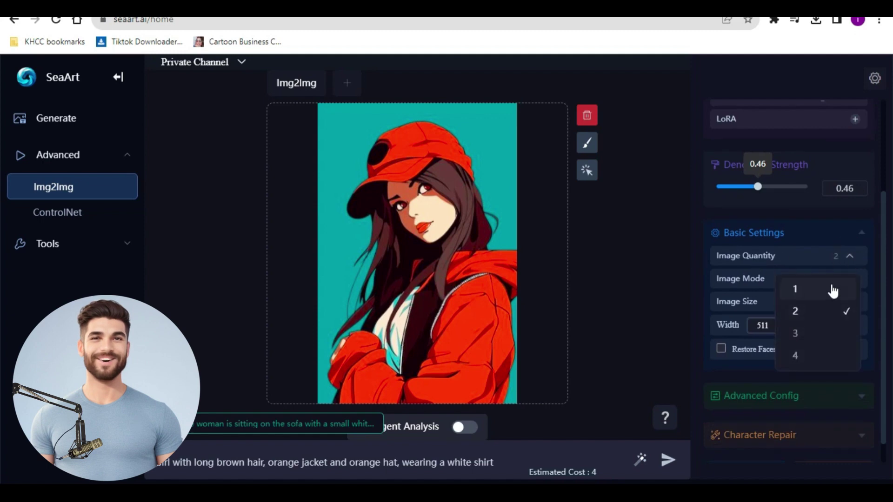
left_click(828, 312)
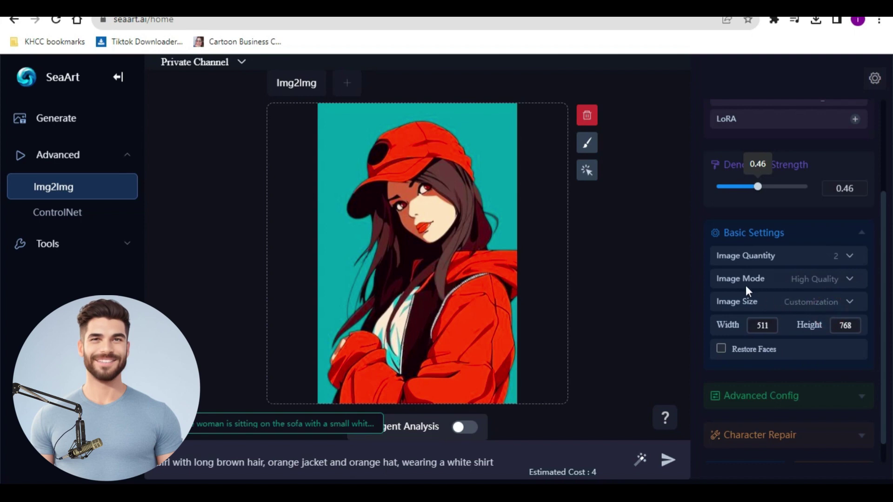
left_click(847, 279)
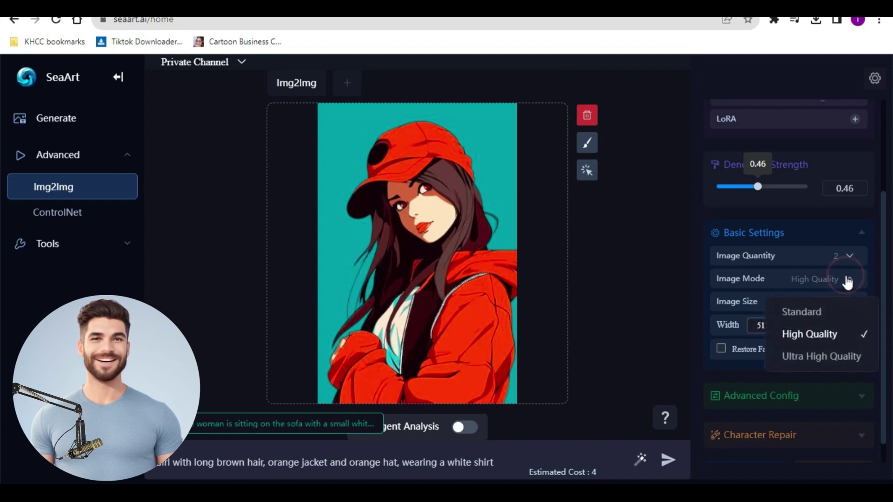
left_click(802, 336)
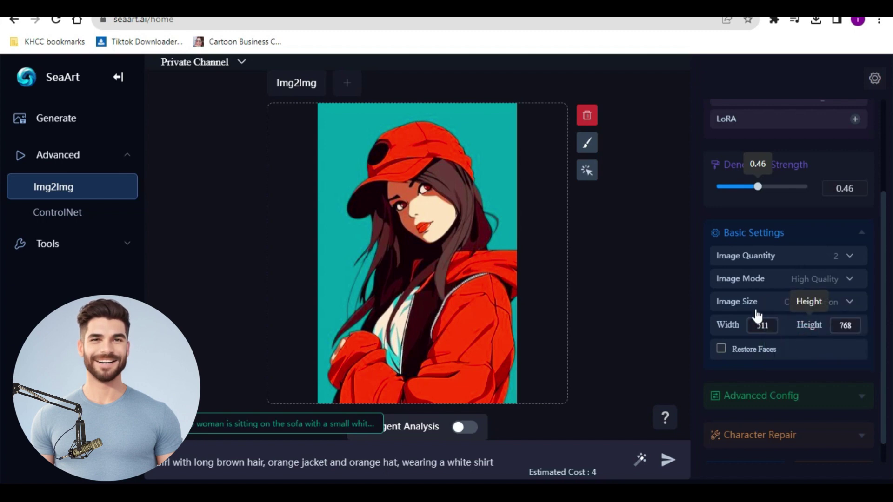
left_click(848, 306)
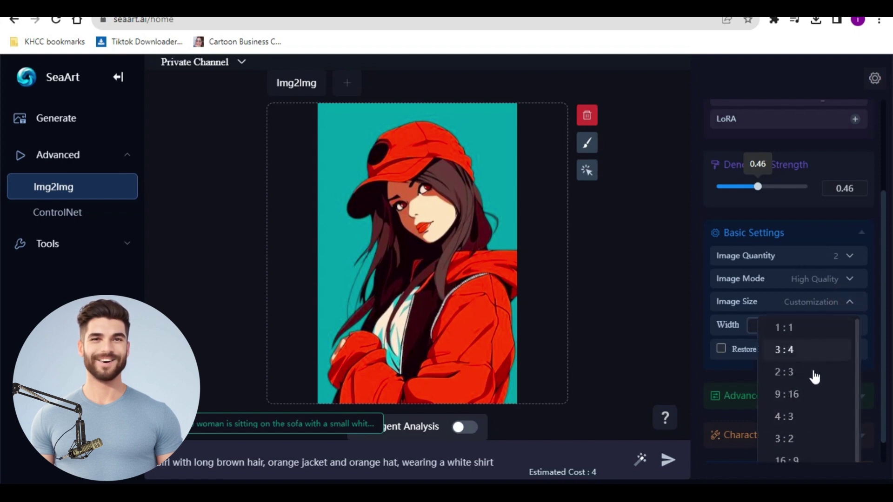
left_click(812, 395)
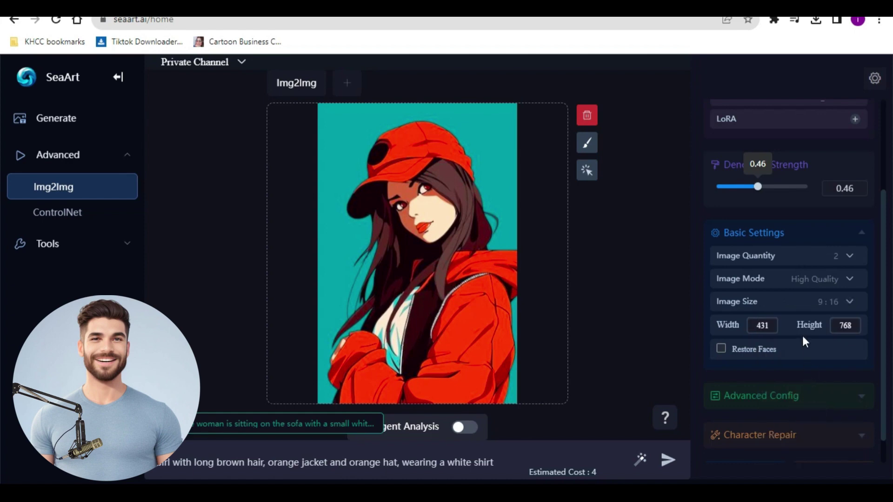
Step: Expand Advanced Config and set the sampling method to DPM++ 2M
scroll(798, 328, "down", 1)
left_click(862, 372)
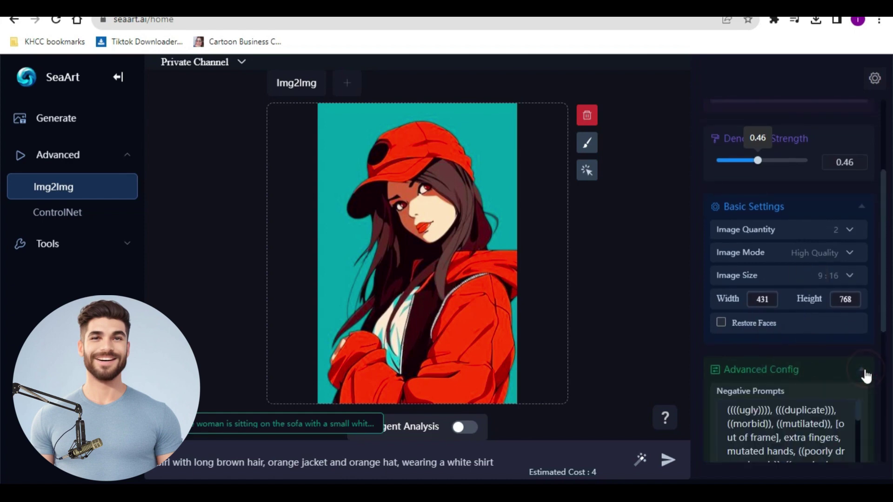
scroll(837, 343, "down", 5)
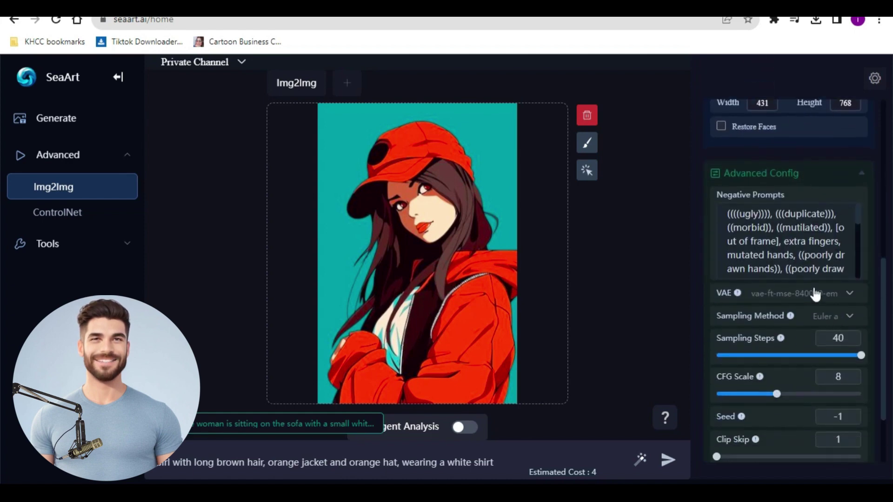
scroll(777, 222, "down", 5)
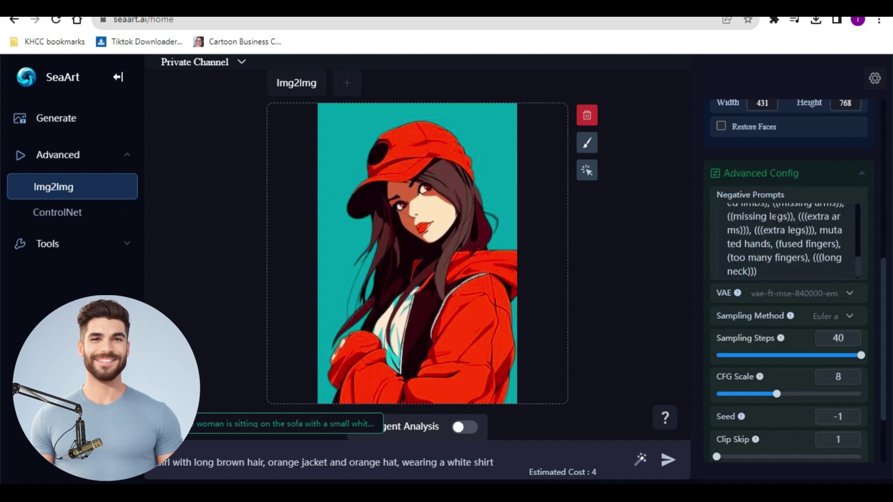
scroll(776, 219, "up", 5)
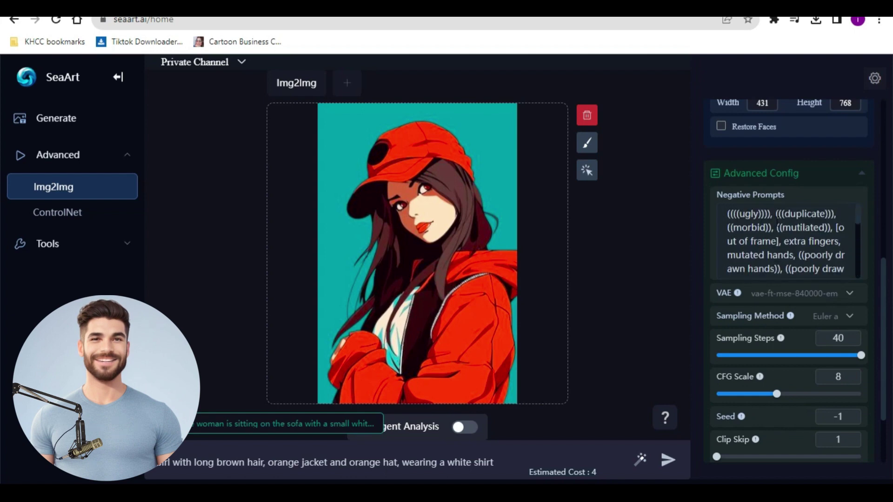
scroll(837, 300, "down", 1)
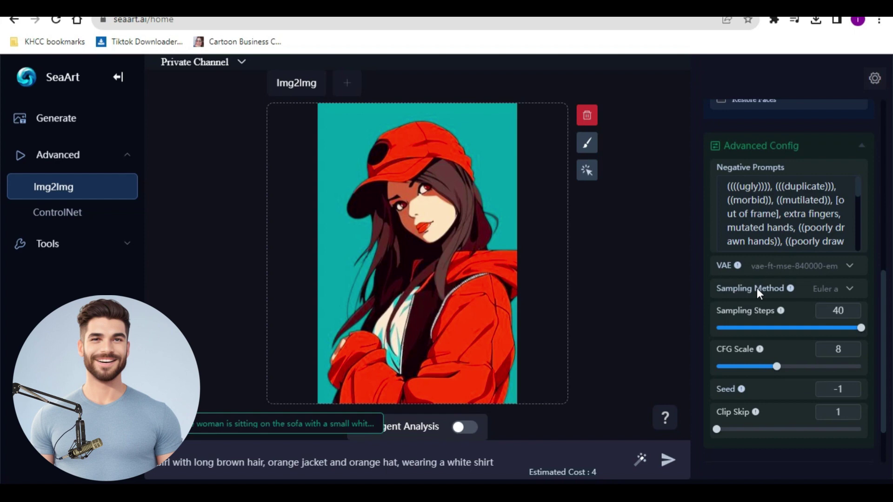
left_click(848, 288)
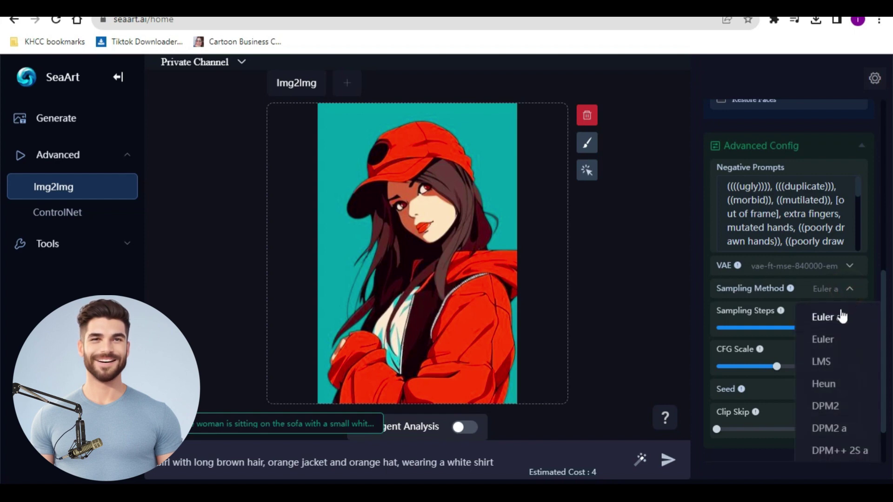
scroll(833, 355, "down", 3)
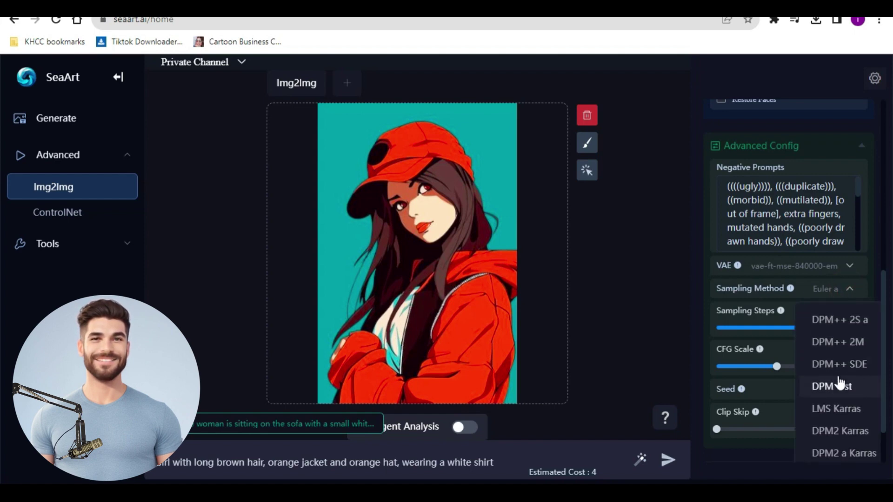
scroll(830, 384, "up", 3)
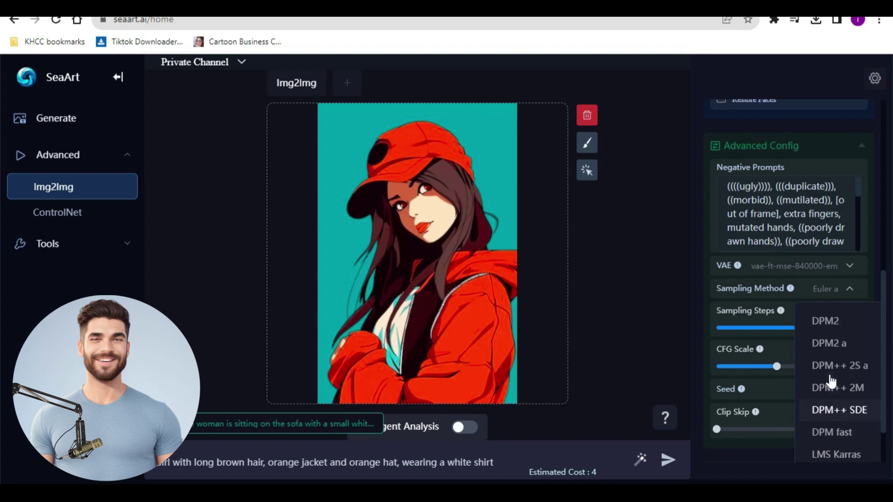
scroll(824, 343, "down", 2)
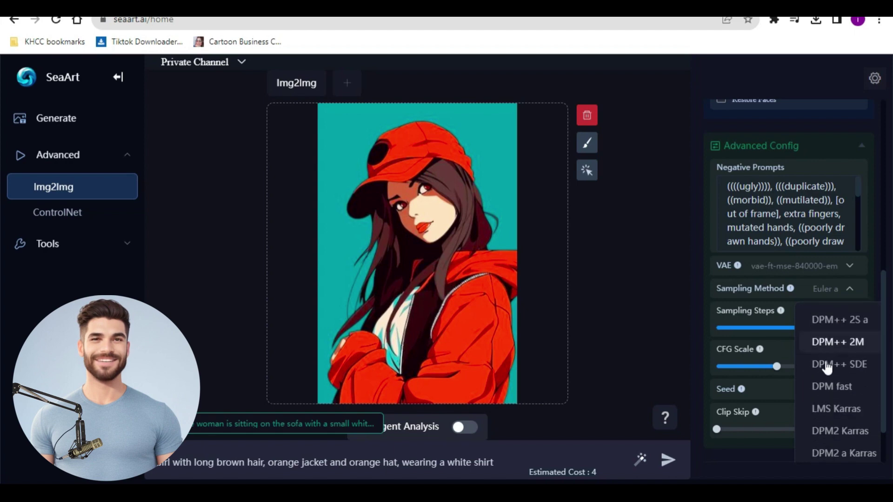
left_click(830, 343)
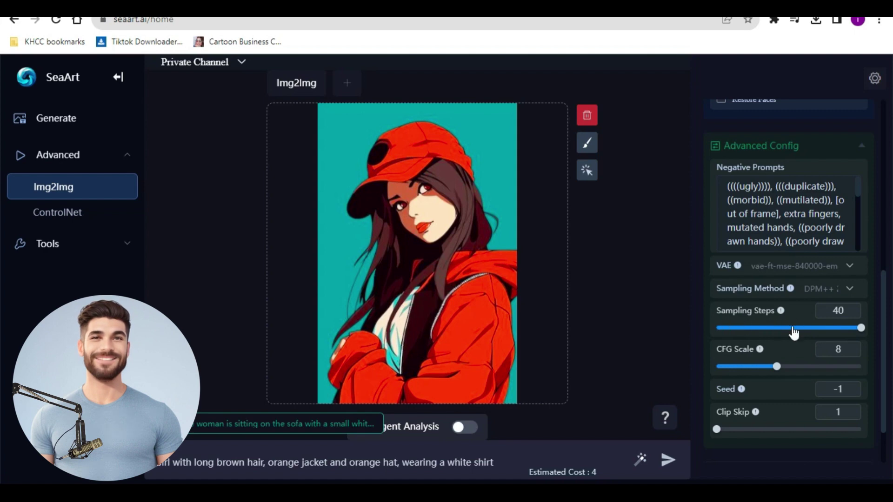
Step: Set sampling steps to 25 and CFG scale to 7 after trying 3 and 15
left_click(861, 328)
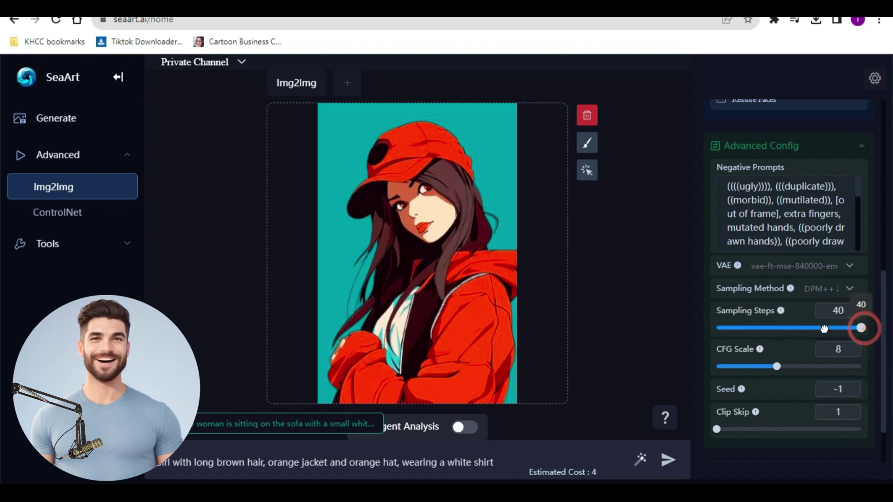
left_click_drag(823, 329, 790, 328)
scroll(785, 350, "down", 1)
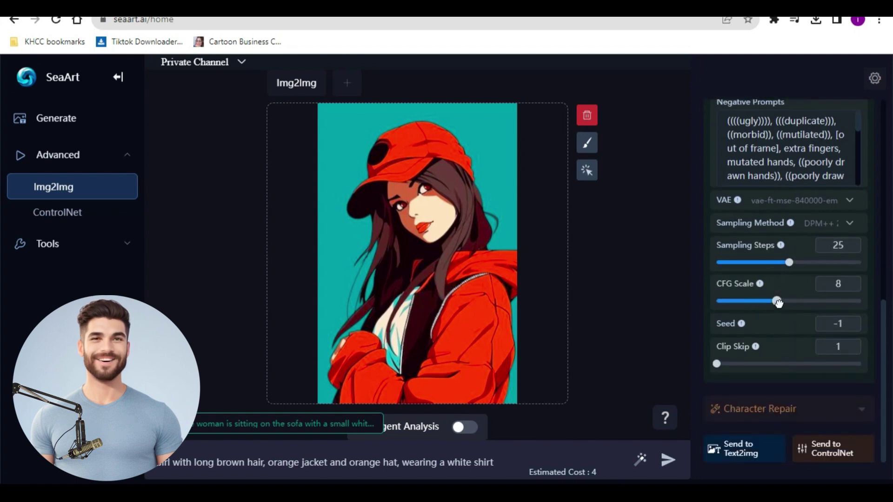
left_click_drag(777, 302, 713, 303)
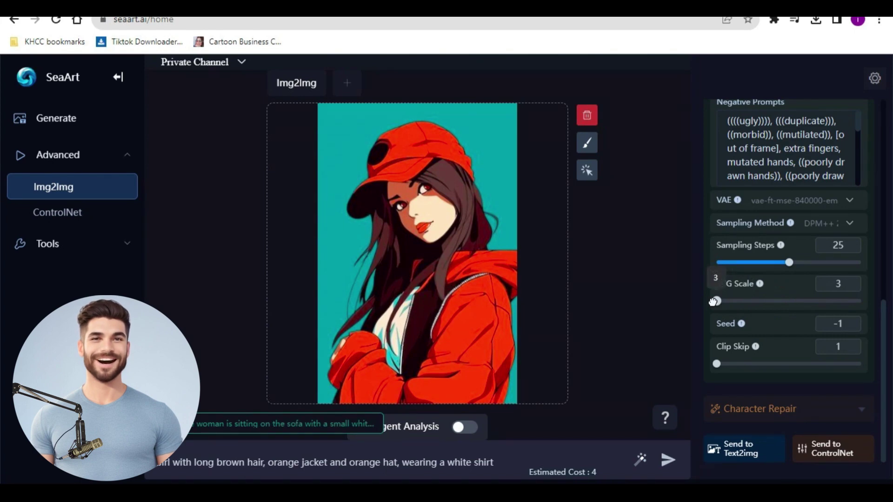
left_click_drag(713, 302, 837, 303)
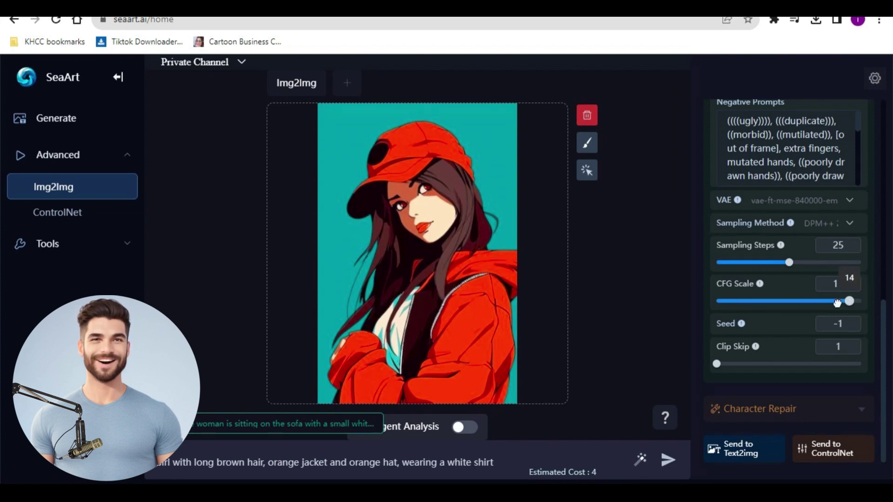
left_click_drag(836, 303, 775, 303)
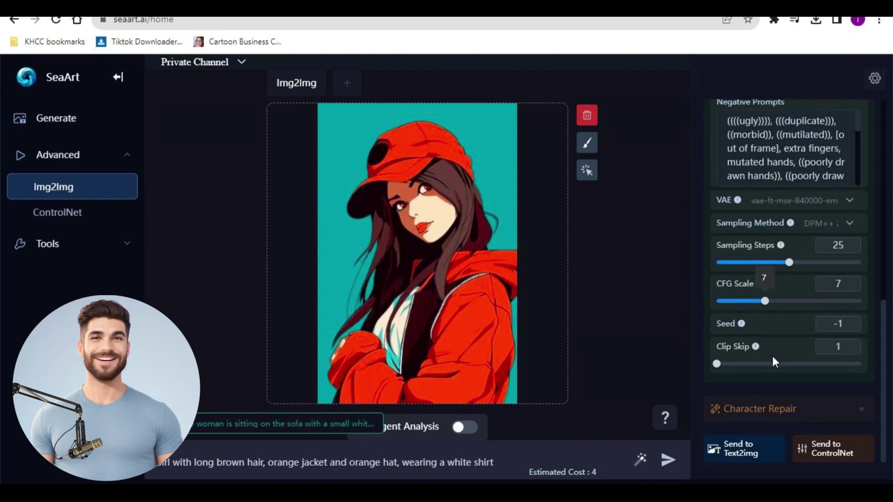
Step: Generate the realistic images and flip between the two results in the full-size viewer
left_click(669, 463)
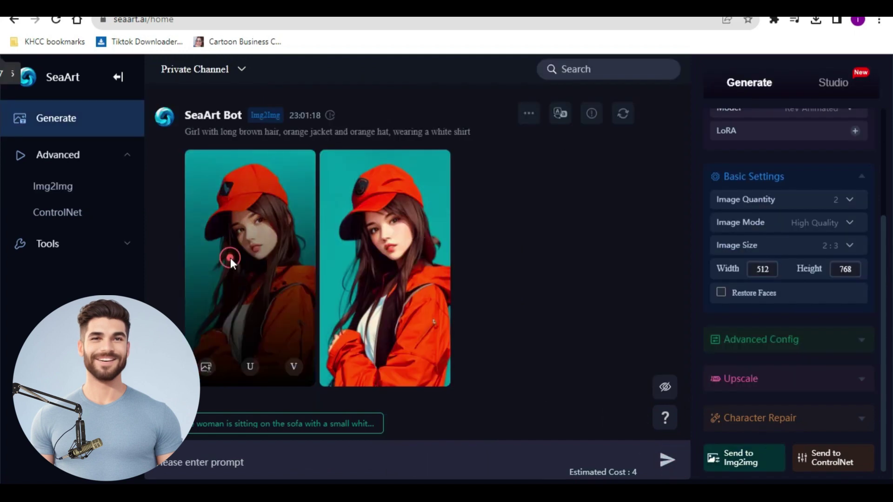
left_click(229, 256)
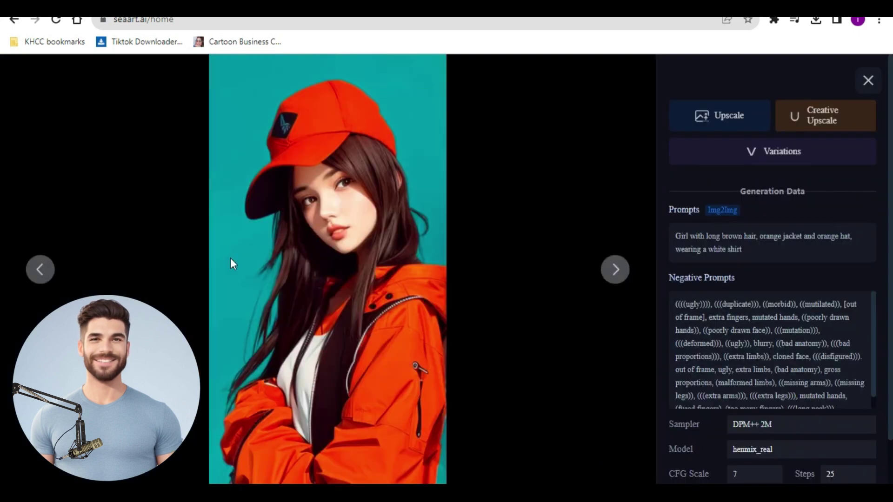
left_click(622, 277)
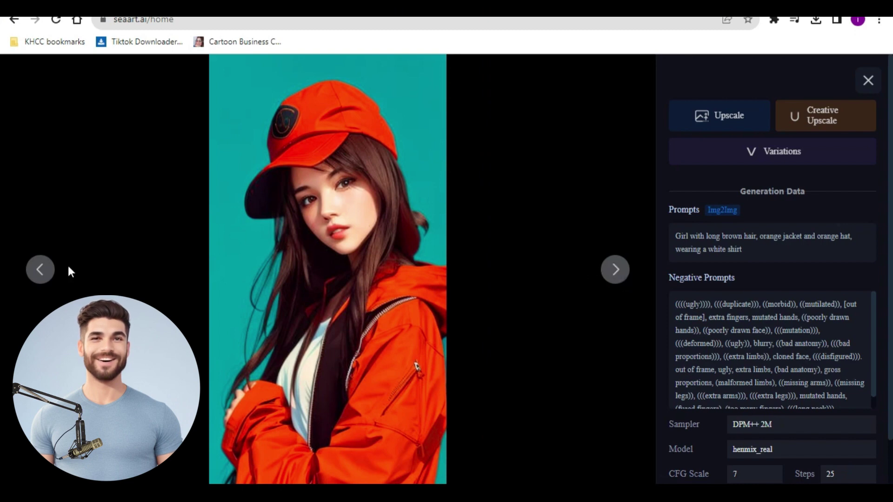
left_click(43, 273)
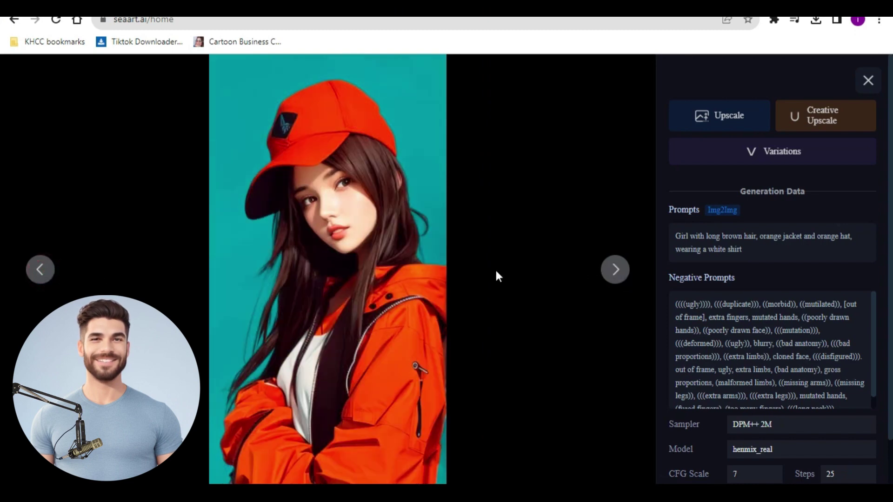
left_click(620, 278)
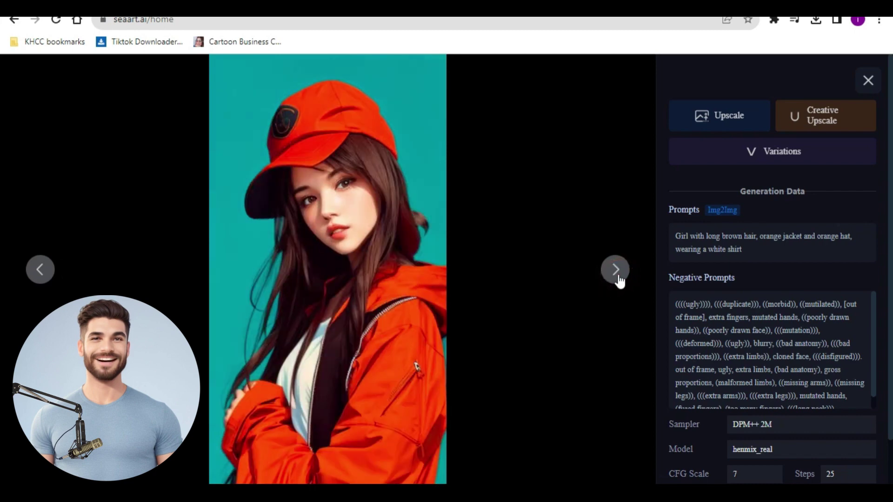
right_click(374, 205)
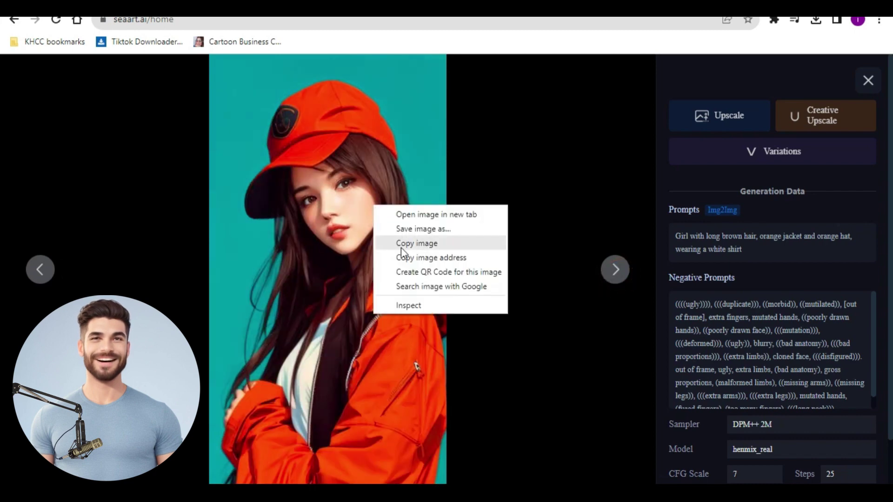
Step: Save the realistic red-cap image and upload the pink-haired bench girl as the new source
left_click(404, 232)
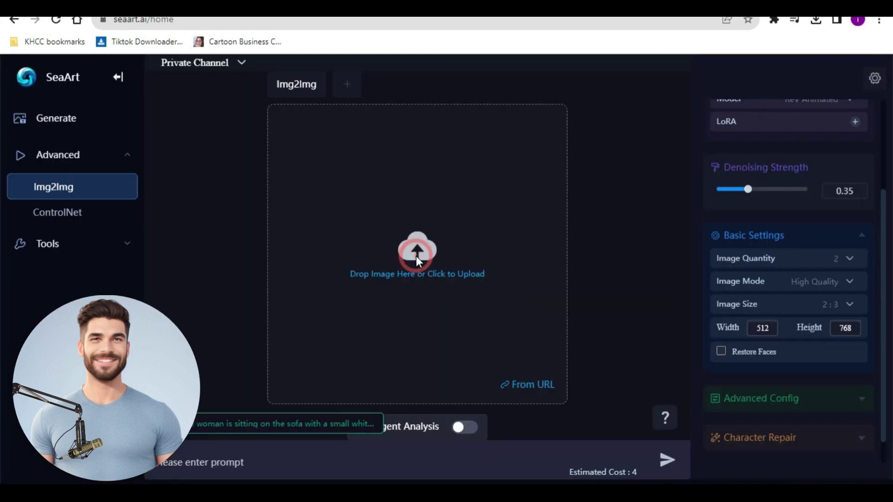
left_click(416, 255)
left_click(327, 193)
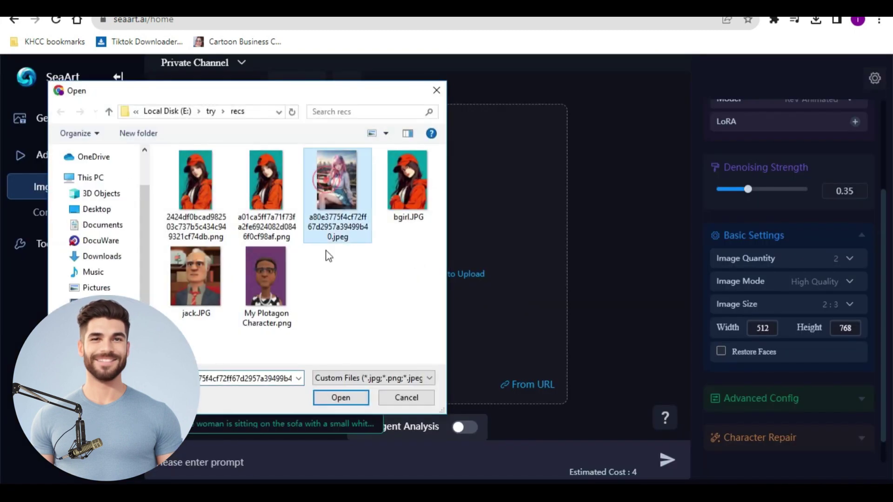
left_click(340, 397)
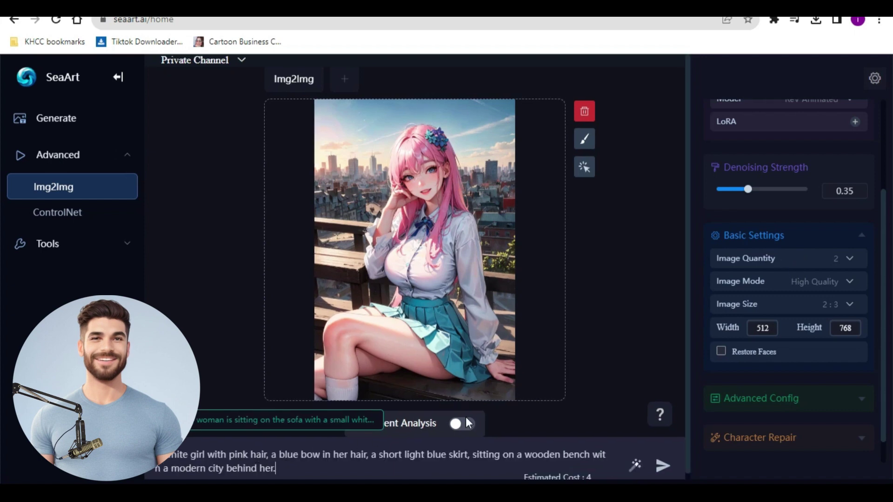
Step: Select the skirt-and-bench and modern city phrases in the new prompt
left_click(171, 458)
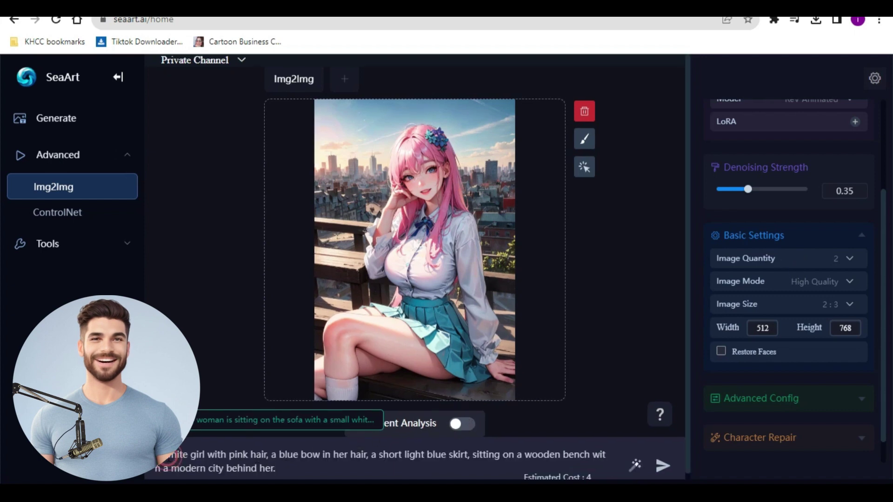
left_click(255, 452)
left_click(313, 451)
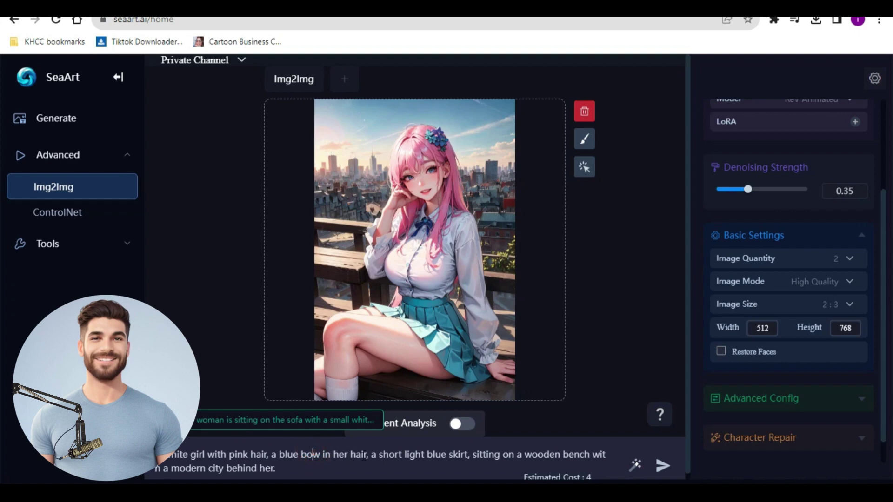
left_click(362, 455)
left_click(438, 456)
left_click_drag(438, 456, 588, 452)
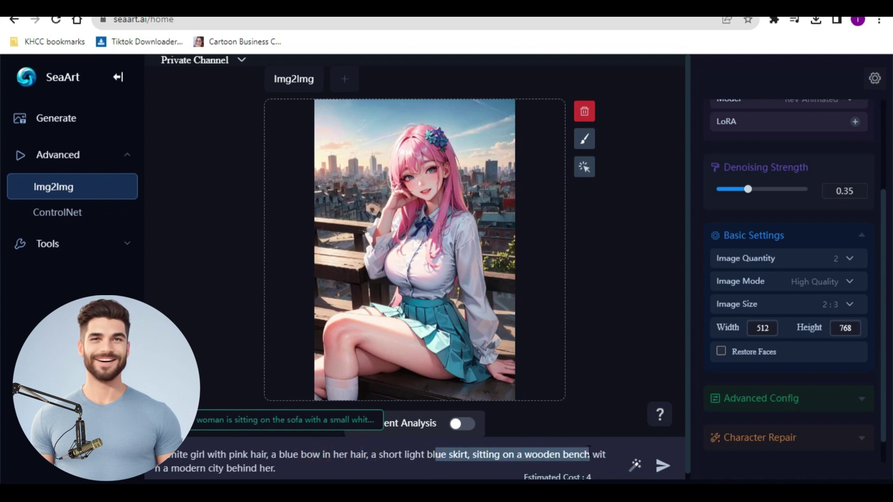
left_click_drag(180, 467, 273, 468)
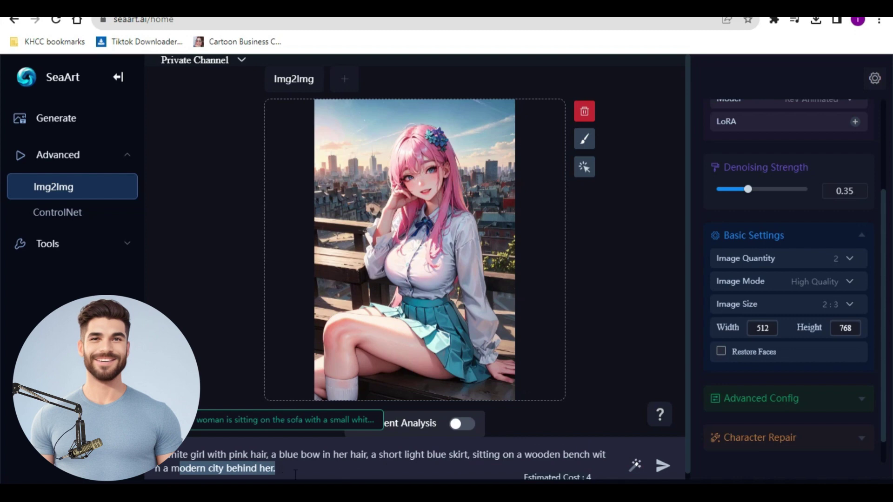
Step: Switch the model to henmix_real and raise Denoising Strength to 0.46
scroll(833, 194, "up", 3)
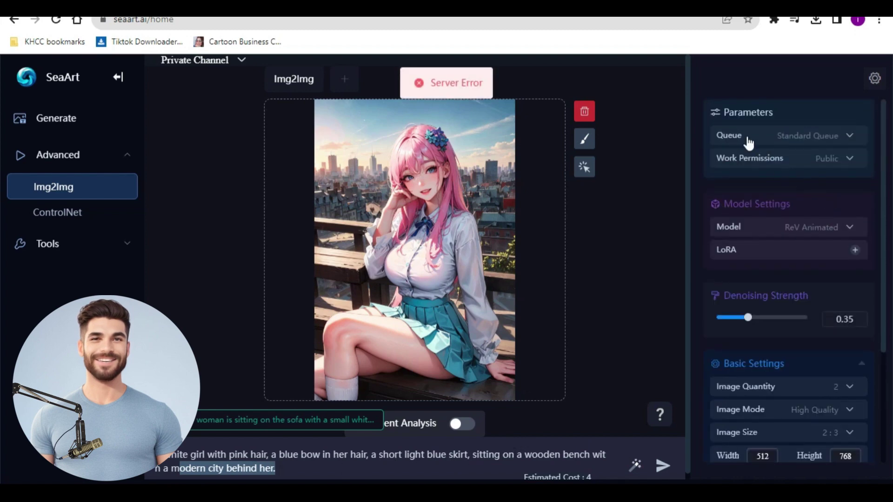
left_click(832, 227)
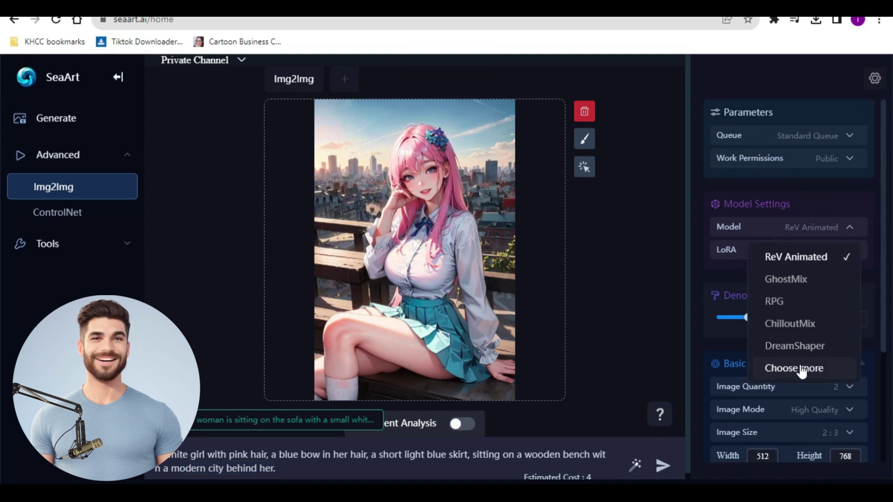
left_click(799, 365)
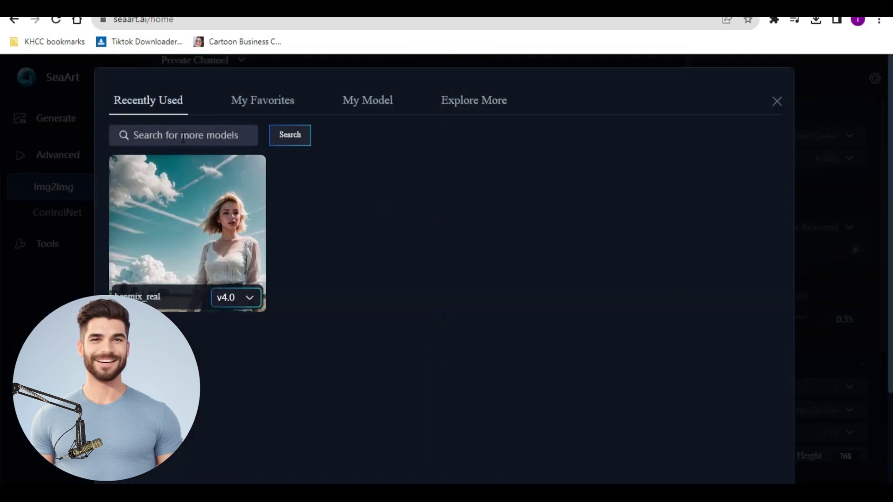
left_click(175, 239)
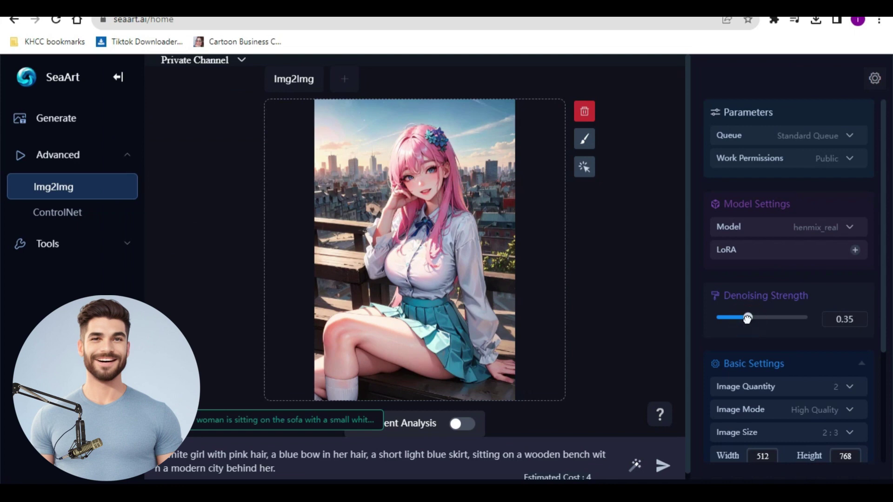
left_click(748, 318)
left_click_drag(748, 318, 757, 317)
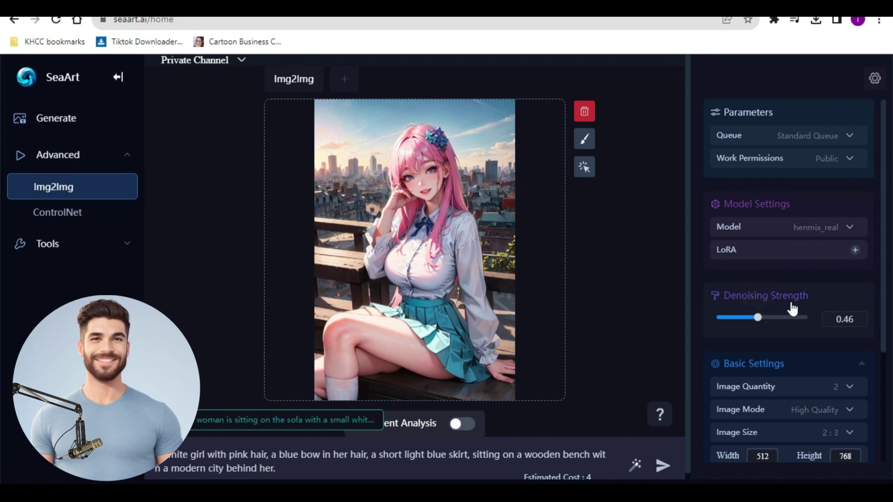
Step: Keep High Quality image mode and the 2:3 aspect ratio
scroll(791, 307, "down", 3)
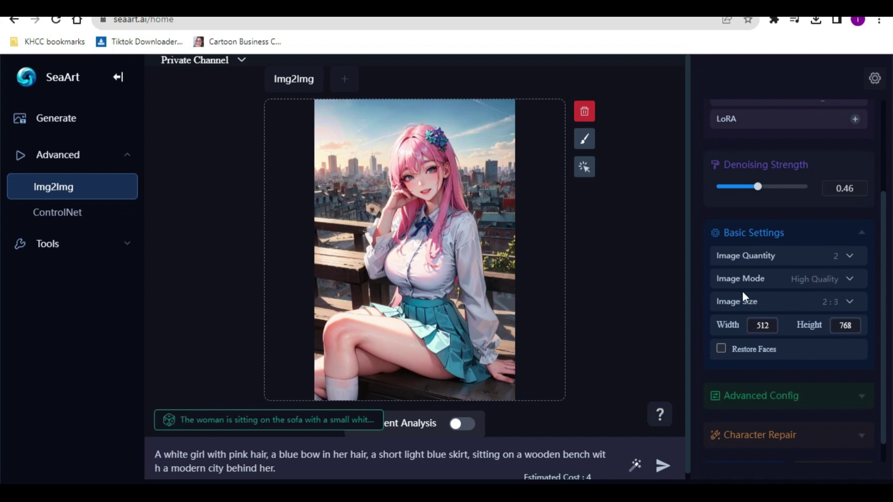
left_click(847, 279)
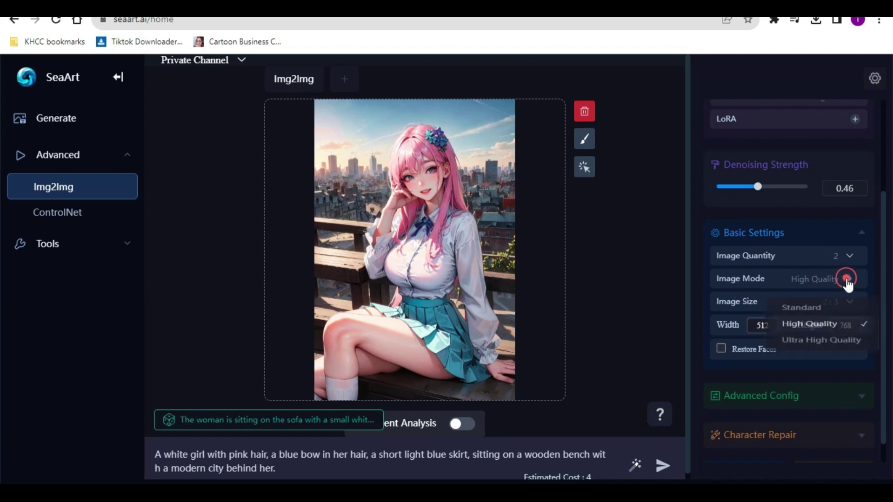
left_click(813, 335)
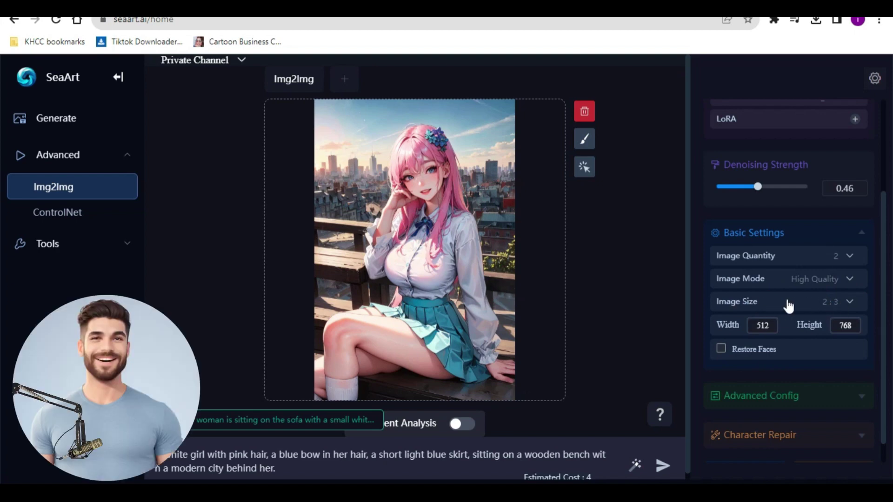
left_click(848, 302)
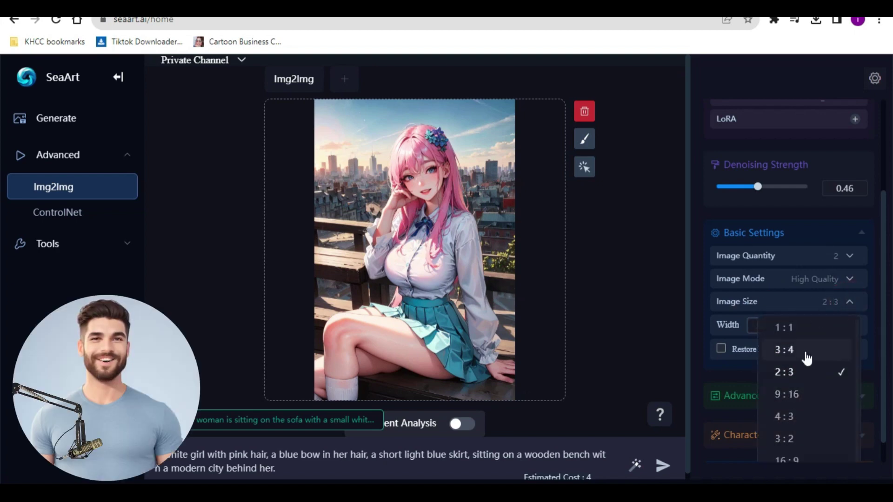
left_click(793, 372)
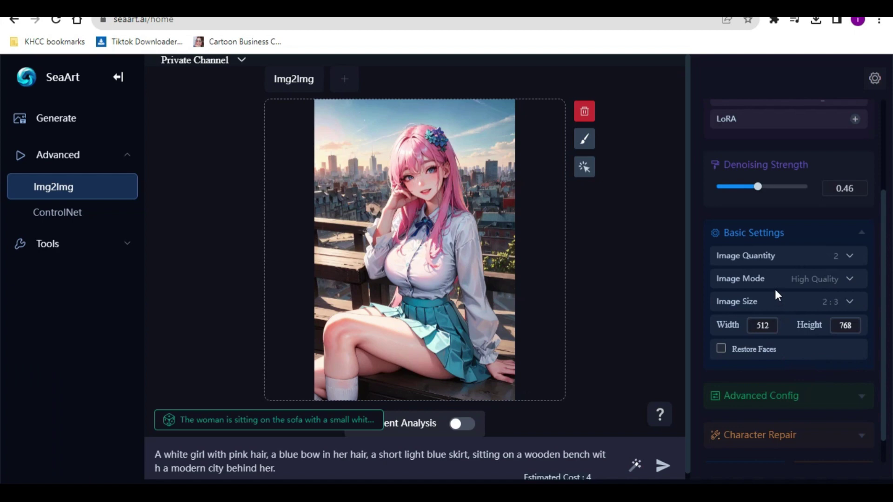
Step: In Advanced Config, raise Sampling Steps from 20 to 25
scroll(774, 289, "down", 1)
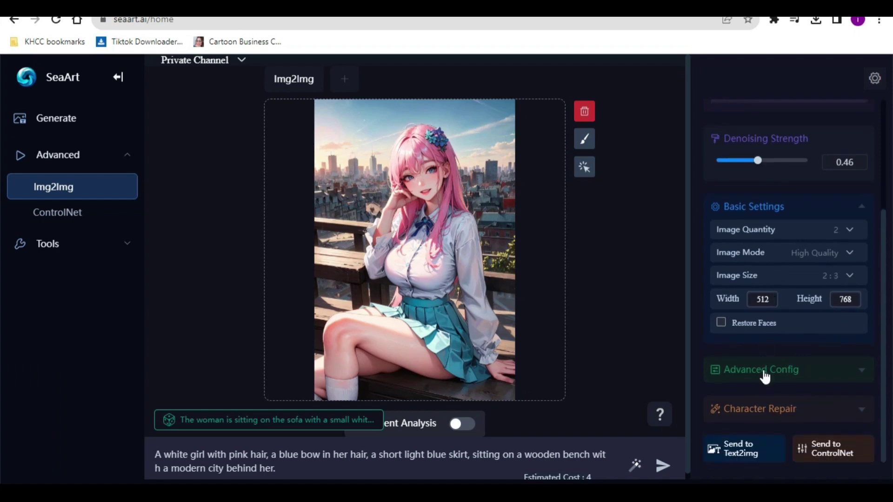
left_click(762, 370)
scroll(755, 291, "down", 4)
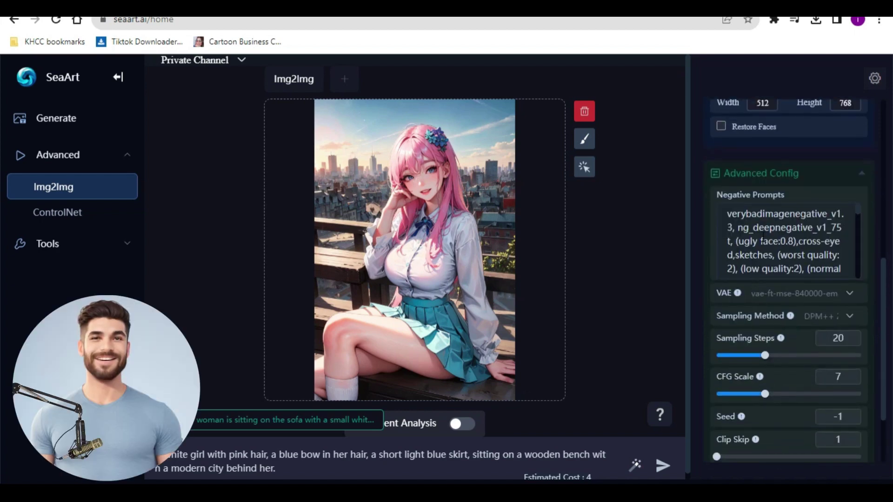
scroll(763, 235, "down", 6)
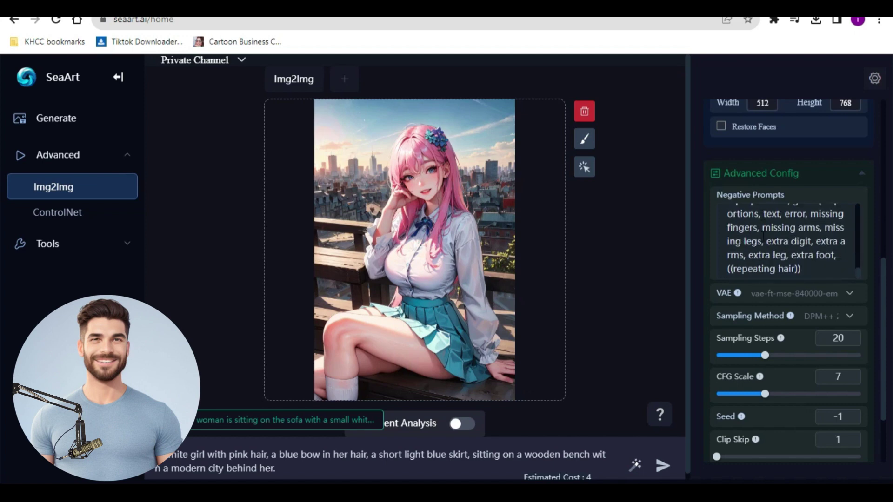
mouse_move(765, 355)
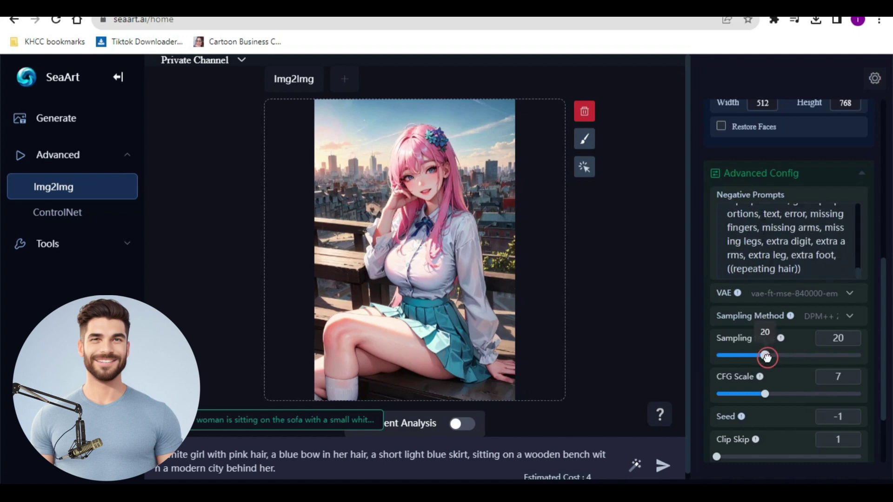
left_click_drag(766, 356, 790, 356)
scroll(765, 333, "down", 2)
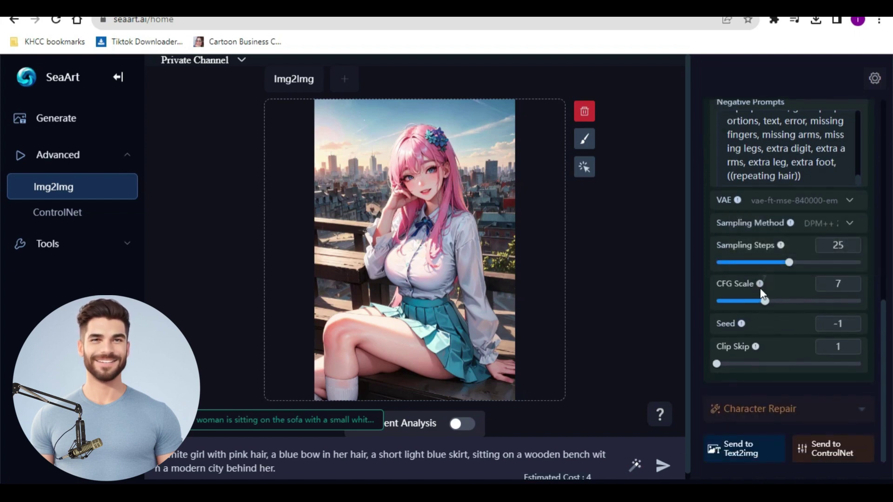
Step: Generate two henmix_real images of the pink-haired bench girl and compare them full-size
left_click(665, 472)
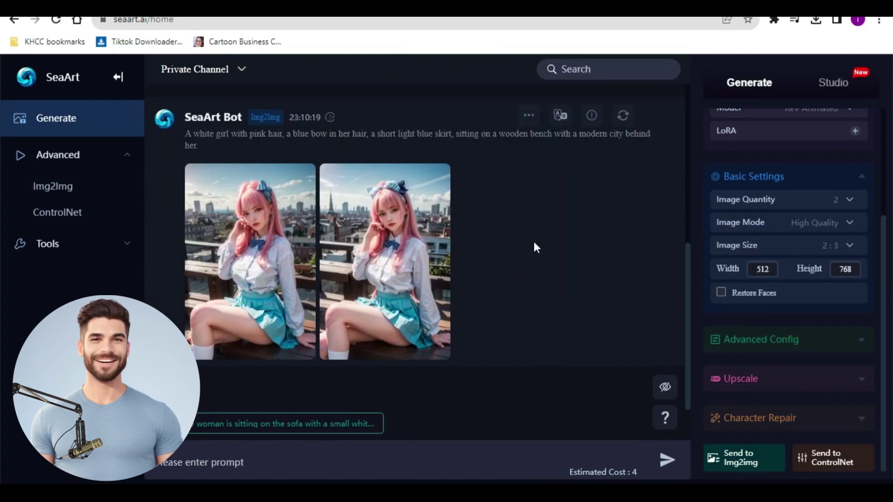
left_click(235, 261)
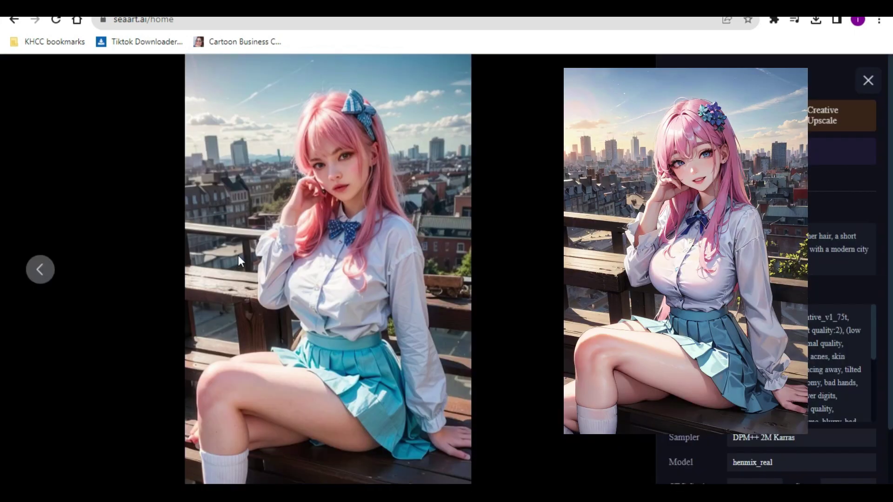
key("Right")
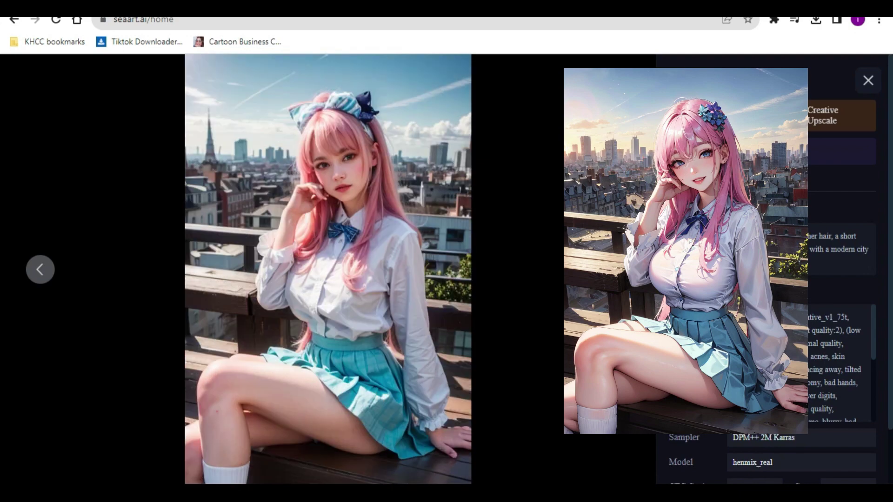
left_click(31, 273)
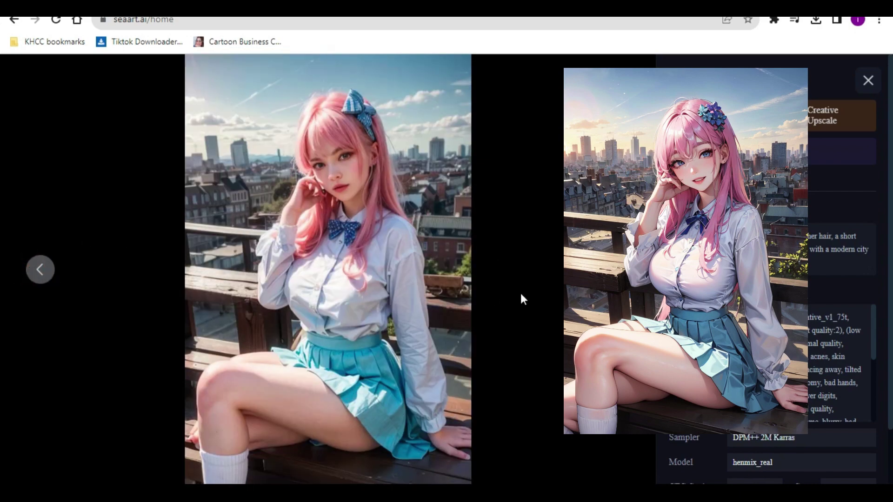
key("Left")
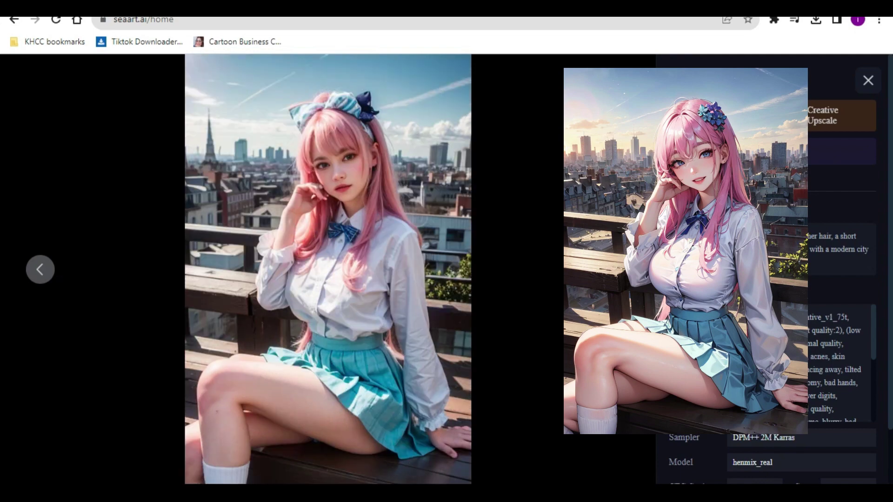
left_click(39, 274)
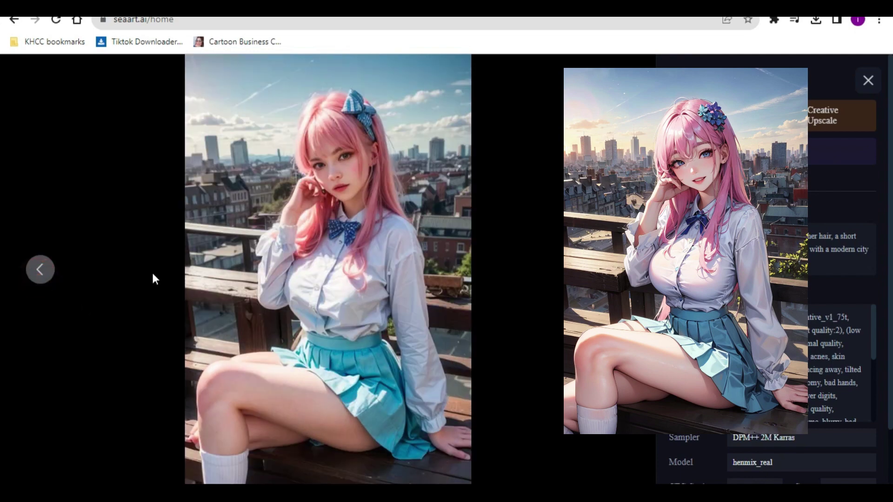
Step: Save the first realistic pink-haired image into the recs folder
key("Left")
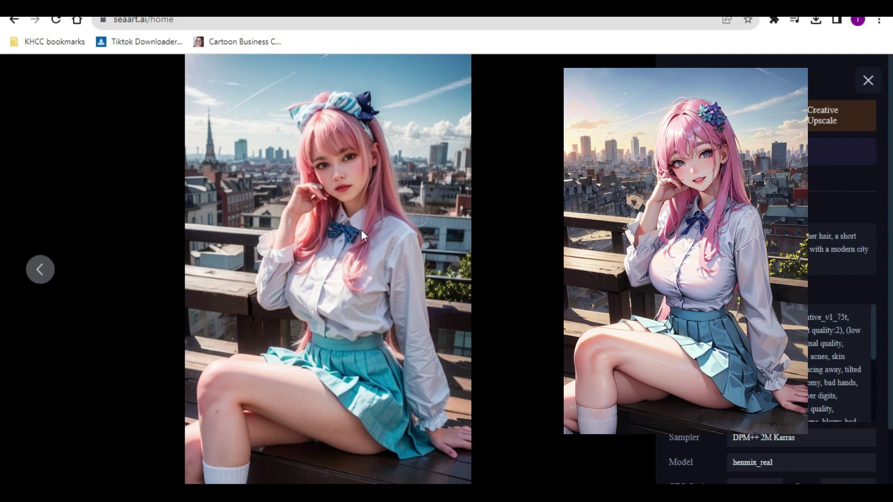
right_click(361, 230)
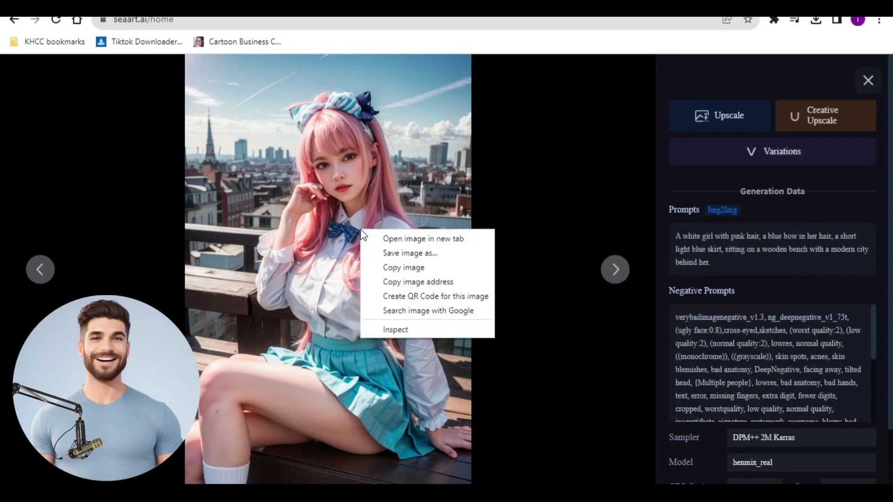
left_click(411, 253)
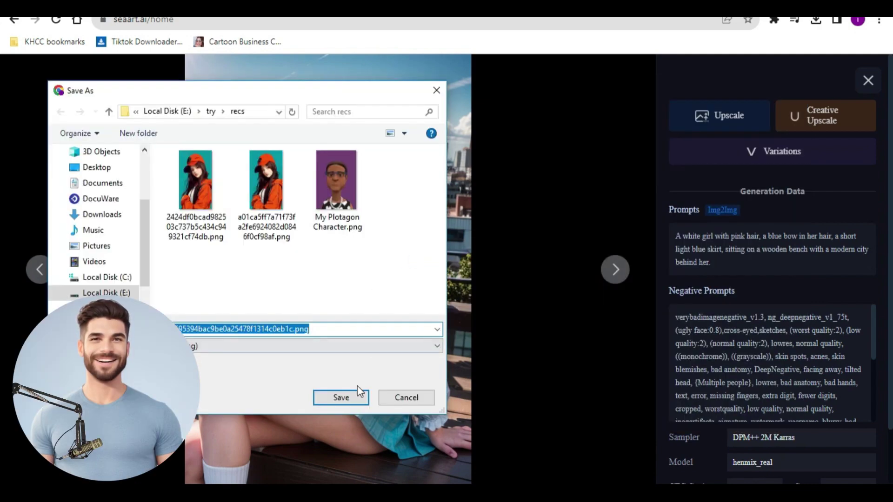
left_click(358, 394)
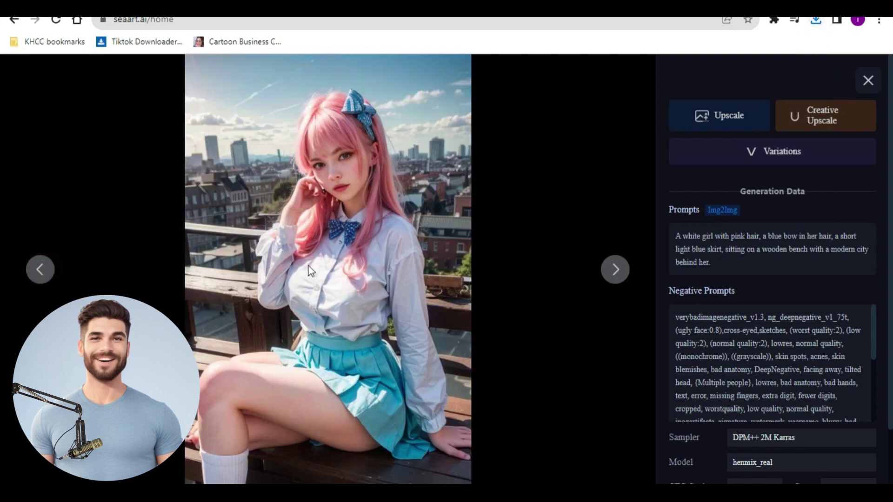
Step: Save the second image into recs and return to the Generate feed
right_click(348, 238)
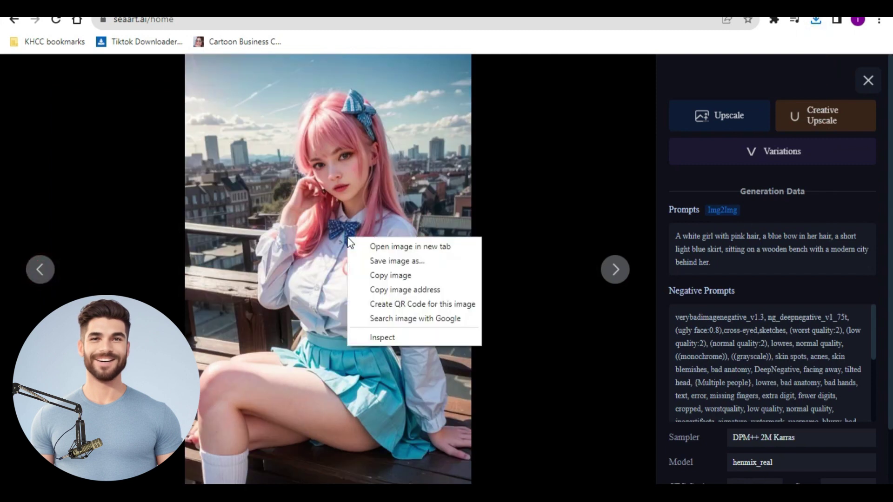
left_click(386, 262)
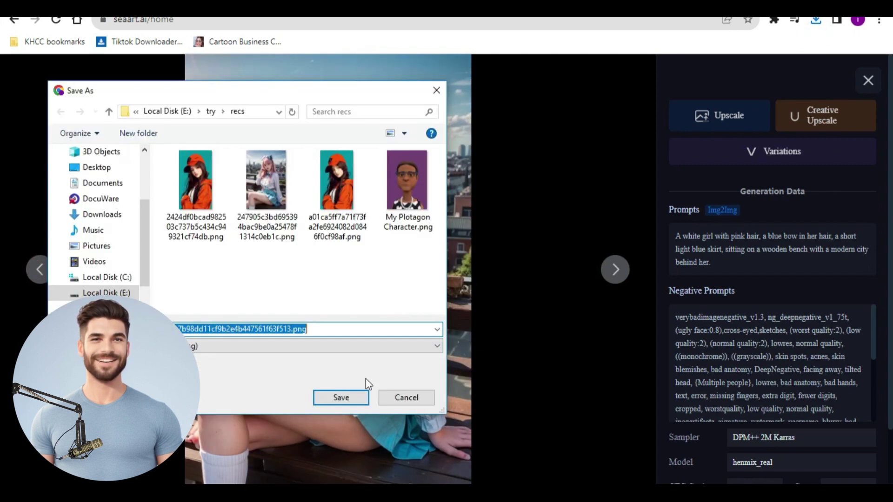
left_click(357, 397)
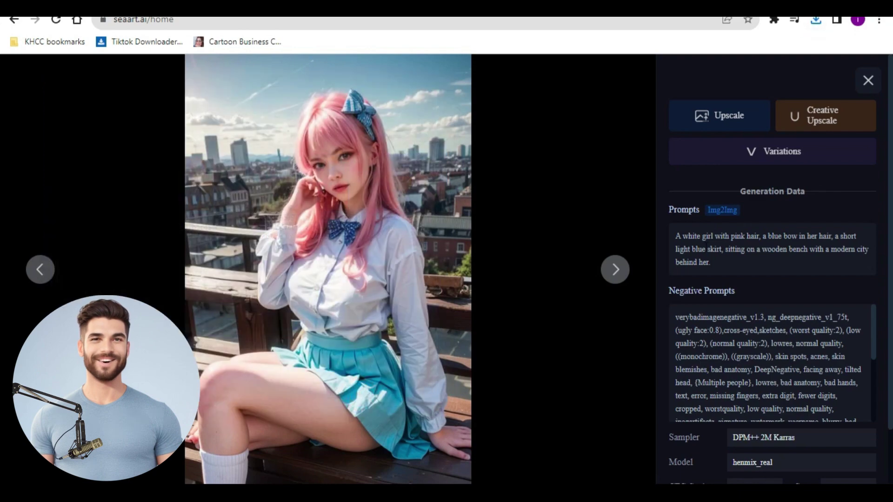
left_click(867, 80)
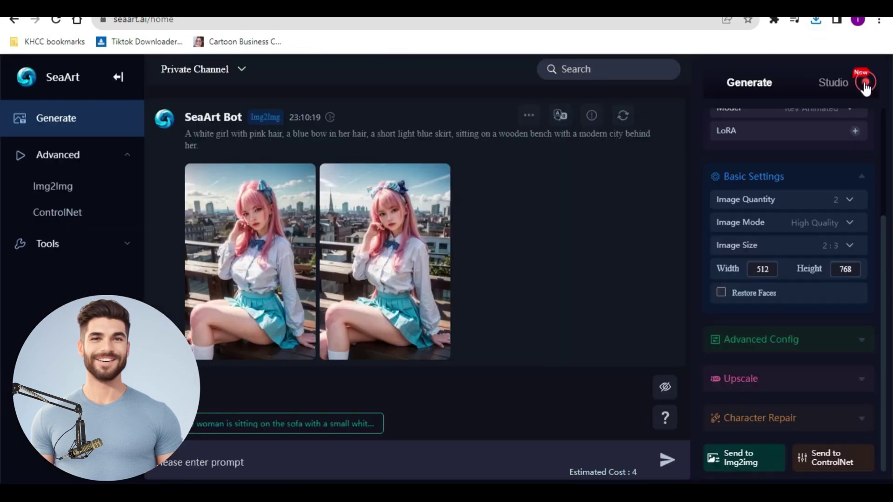
scroll(523, 269, "up", 5)
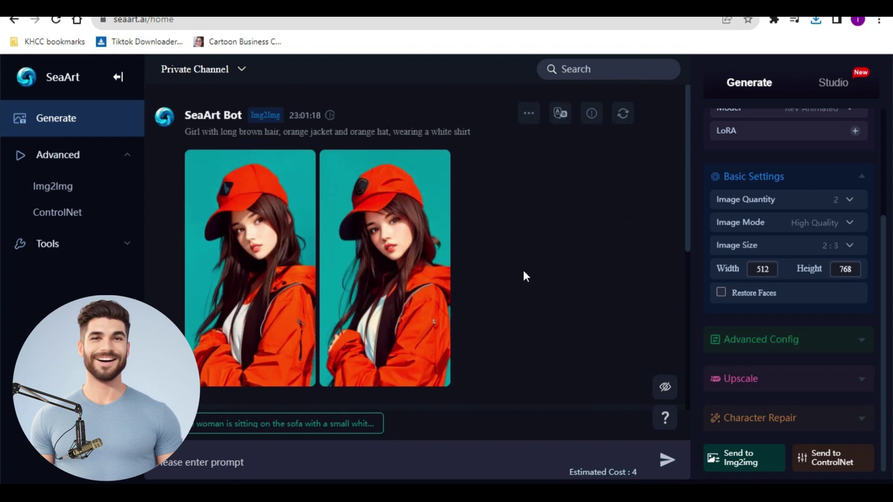